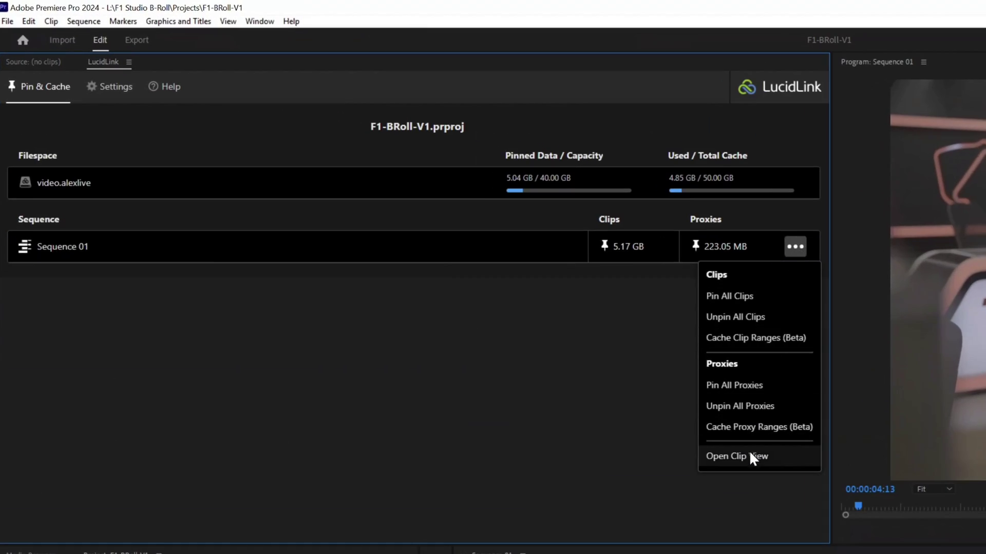
Step: Open Clip View for Sequence 01 in the LucidLink panel and scroll through its clips
click(750, 452)
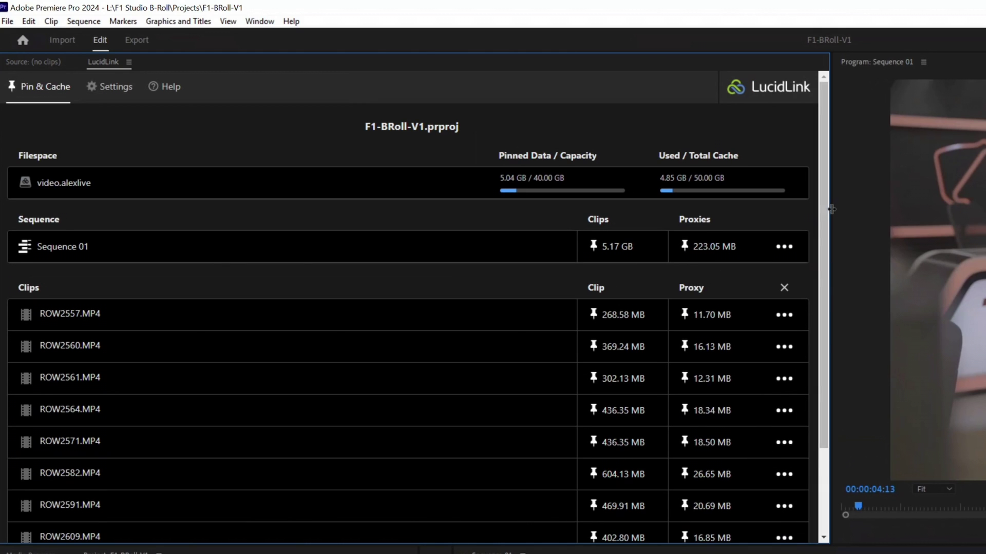
drag(824, 202, 824, 303)
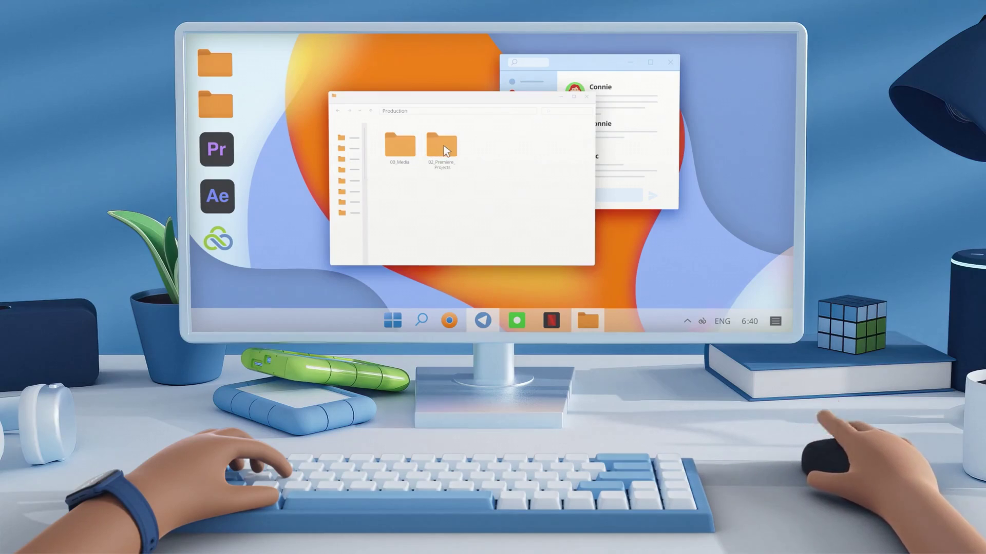
Step: Open the 02_Premiere_Projects folder in the animated file browser
double_click(442, 145)
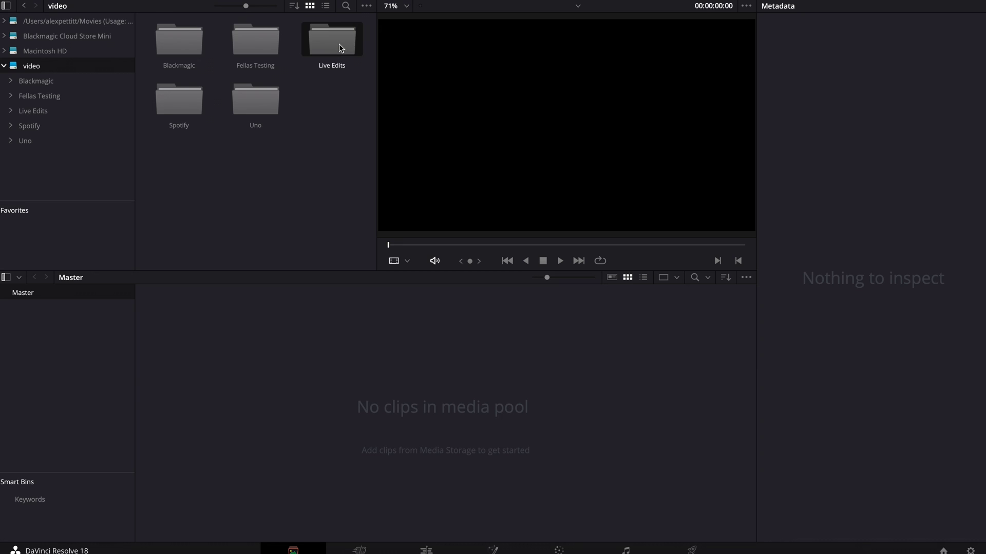
Step: Open the Live Edits folder in Media Storage and drag ROW2574.mov onto the timeline
double_click(331, 41)
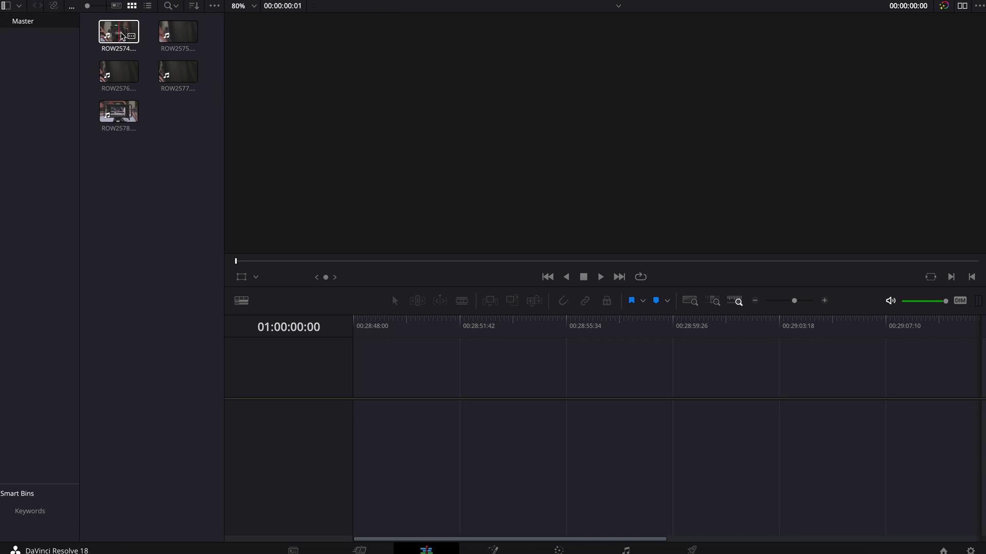
drag(118, 32, 362, 409)
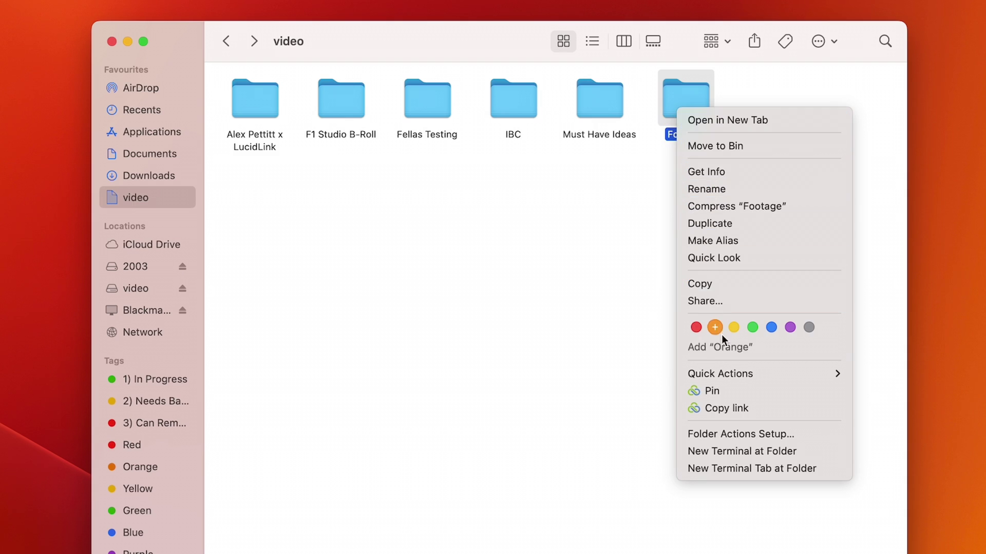
Step: Choose Pin on the Footage folder so it stays in the local cache
click(722, 393)
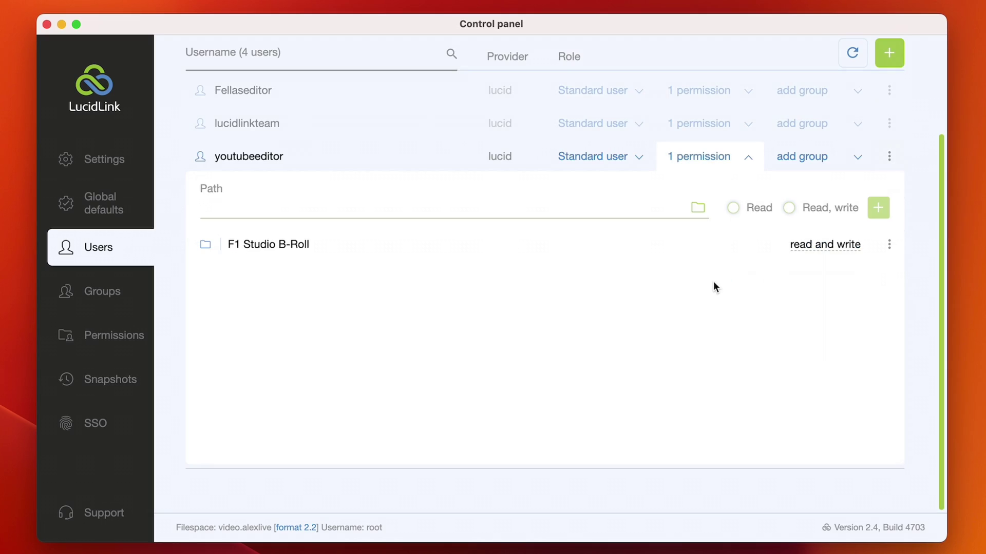
Step: Delete the editor user's read-and-write permission on F1 Studio B-Roll
click(889, 244)
click(849, 245)
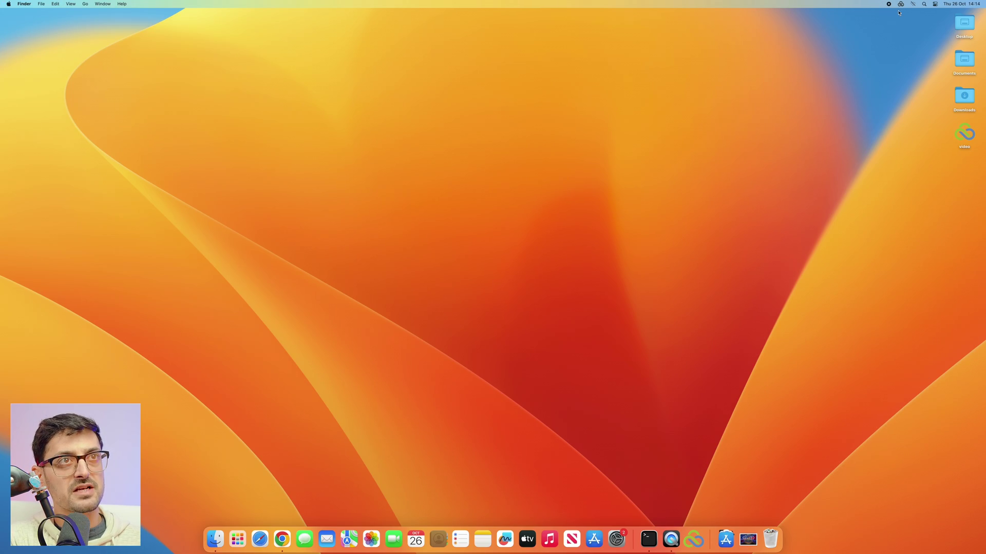
Step: Sign in to the LucidLink control panel from the menu-bar icon using the admin password
click(901, 6)
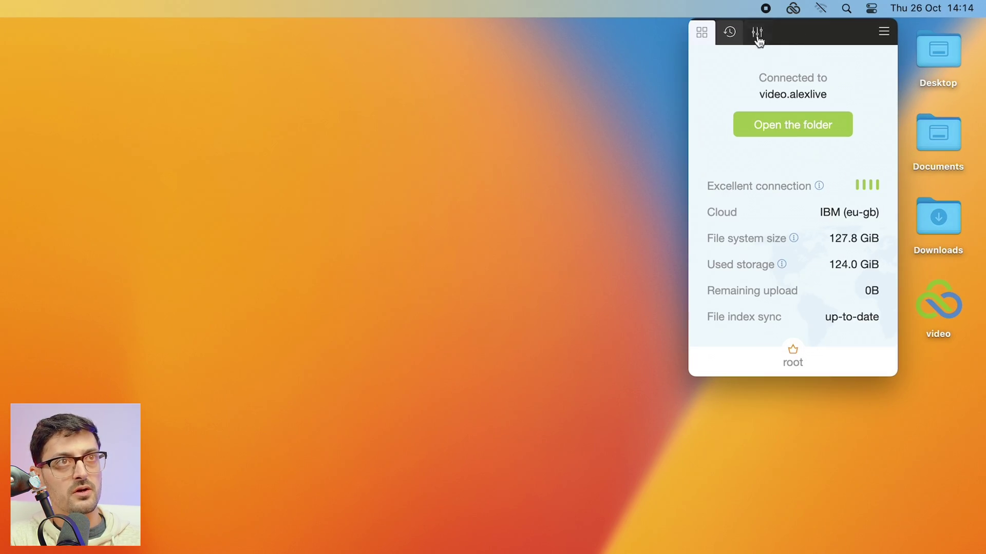
click(886, 16)
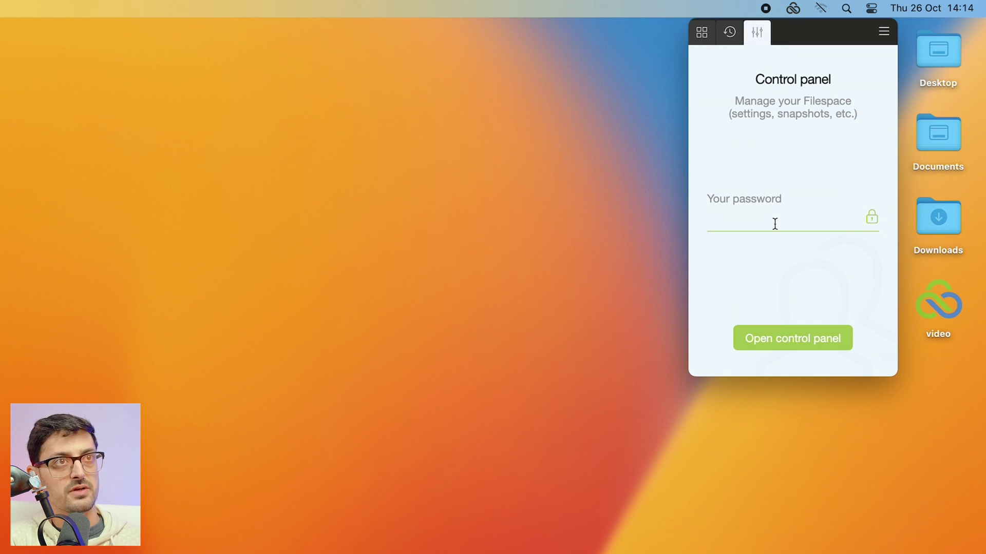
click(775, 224)
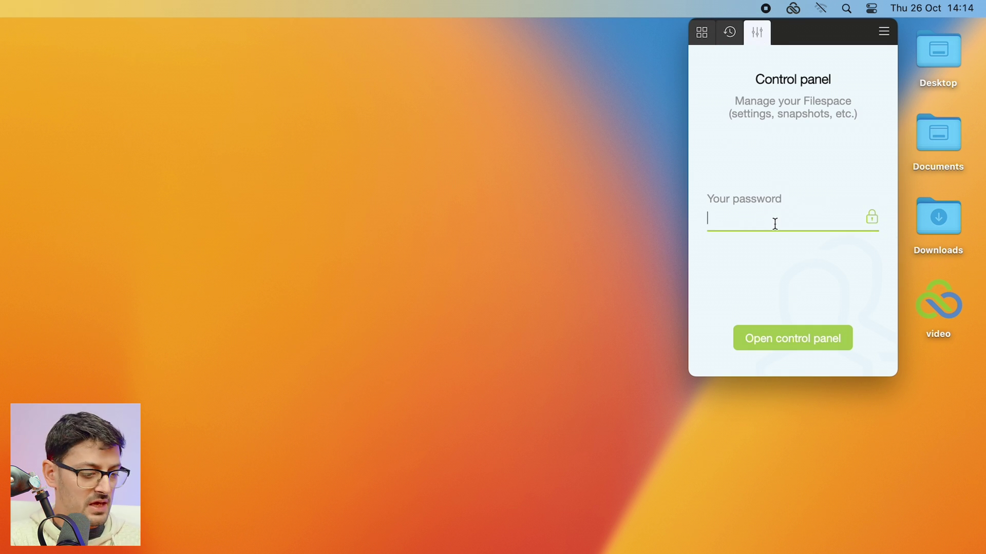
text(•••••••••••)
key(Return)
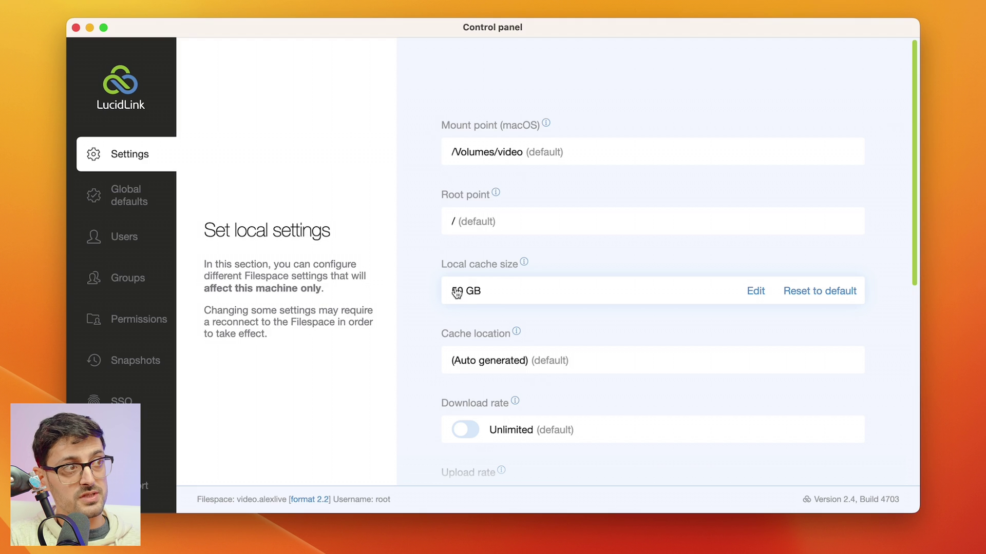
Step: Change the local cache size from 50 GB to 250 GB and confirm it
click(456, 292)
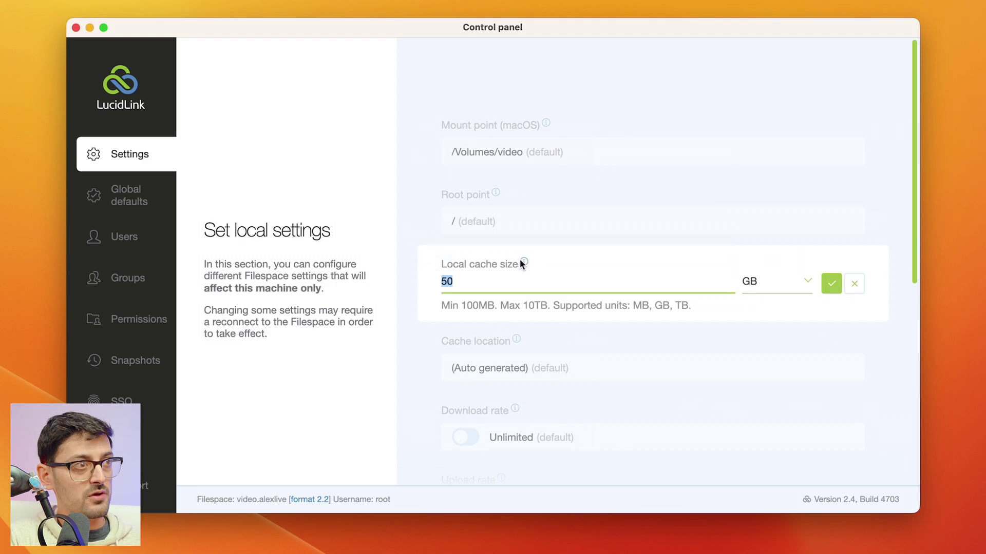
mouse_move(524, 264)
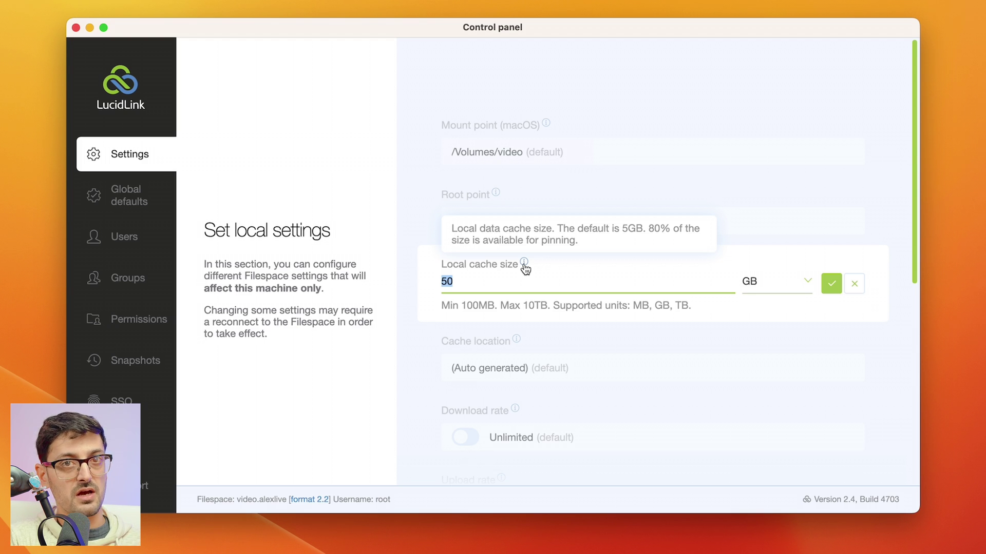
click(472, 284)
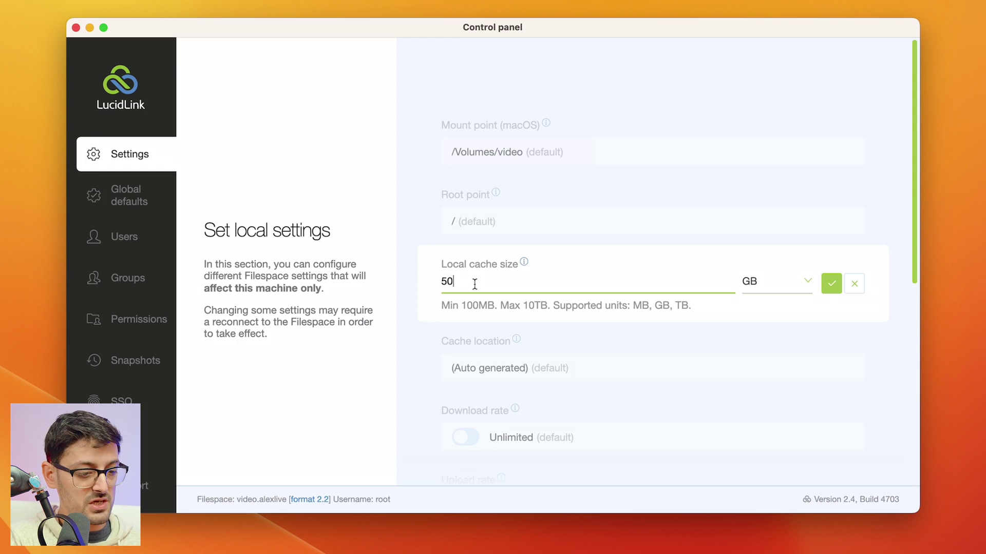
text(250)
click(832, 284)
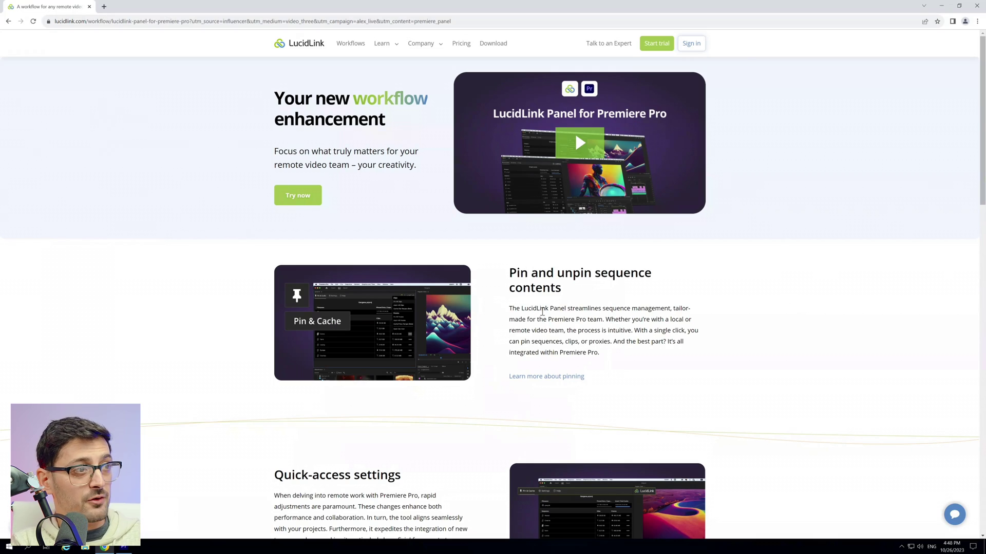
scroll(542, 312, down, 15)
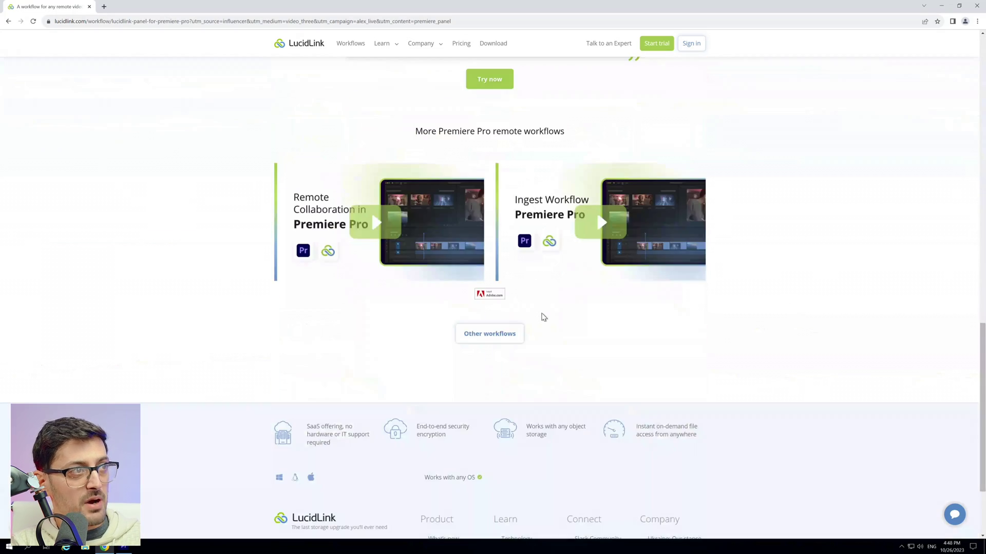
scroll(544, 318, up, 15)
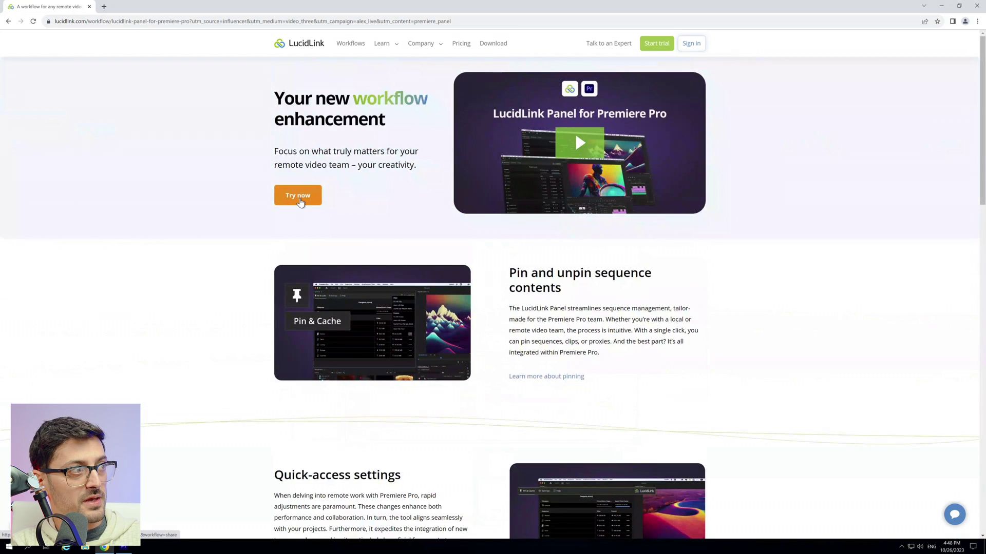
Step: Open the LucidLink plugin listing in Creative Cloud Desktop, then switch to Premiere Pro
click(299, 200)
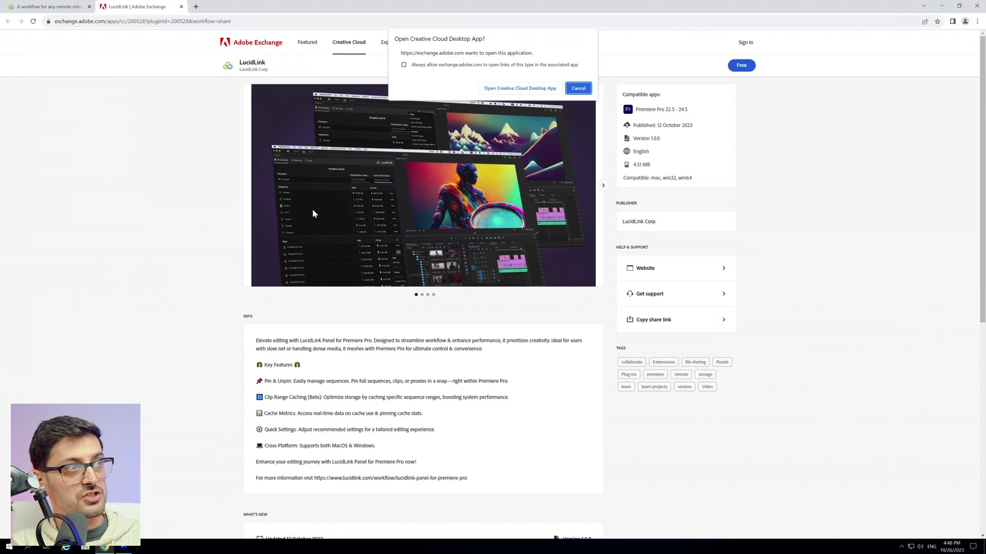
click(519, 89)
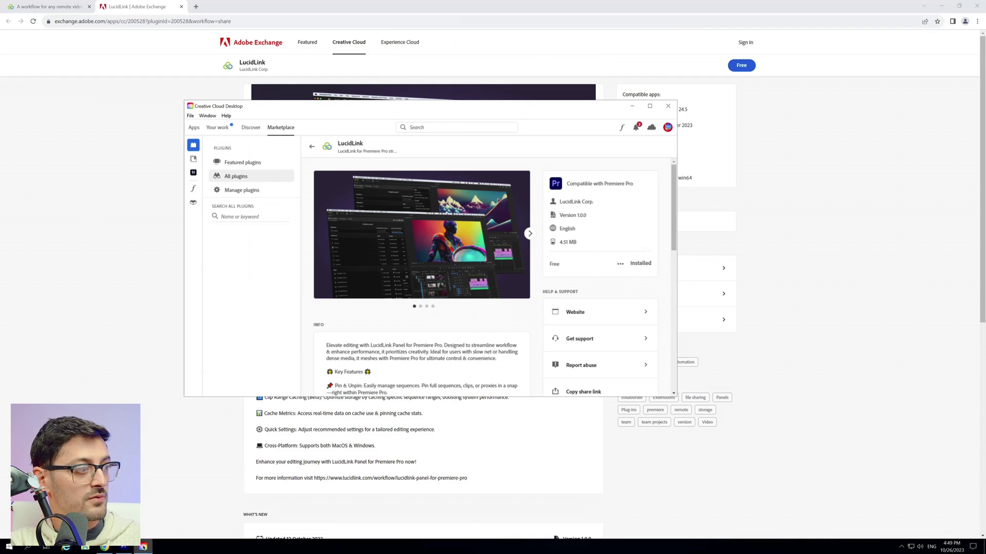
click(124, 547)
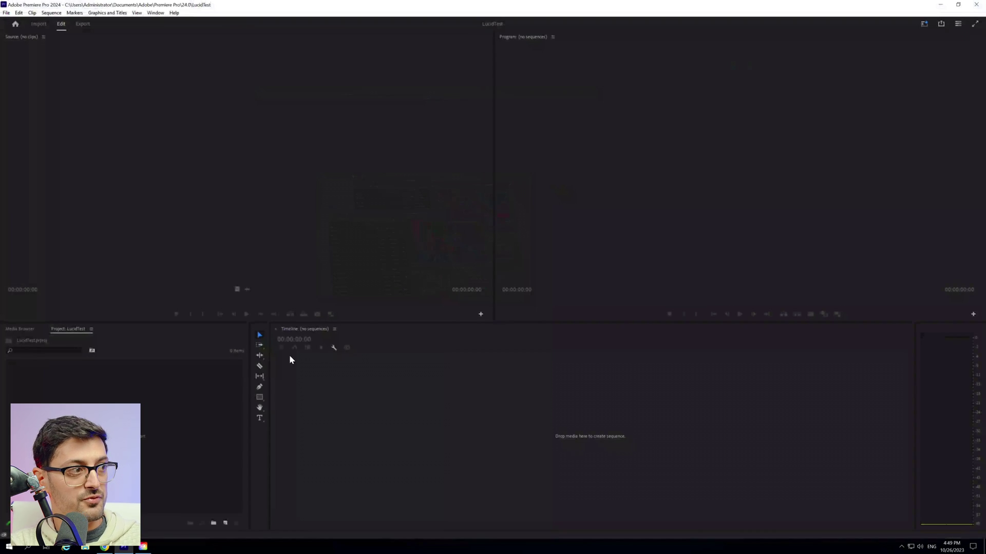
Step: Open the LucidLink extension via Window > Extensions and dock its panel in the workspace
click(154, 12)
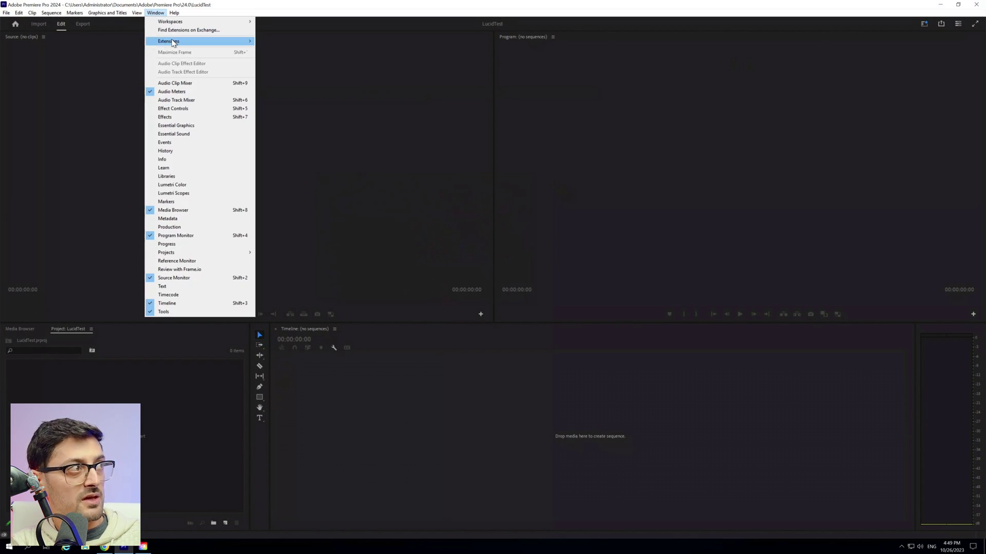
mouse_move(175, 42)
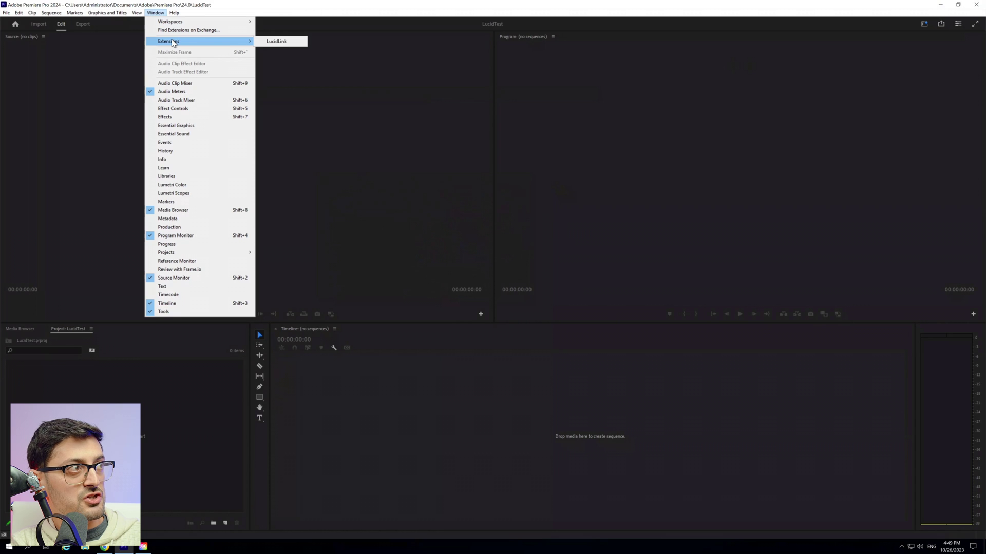
click(286, 42)
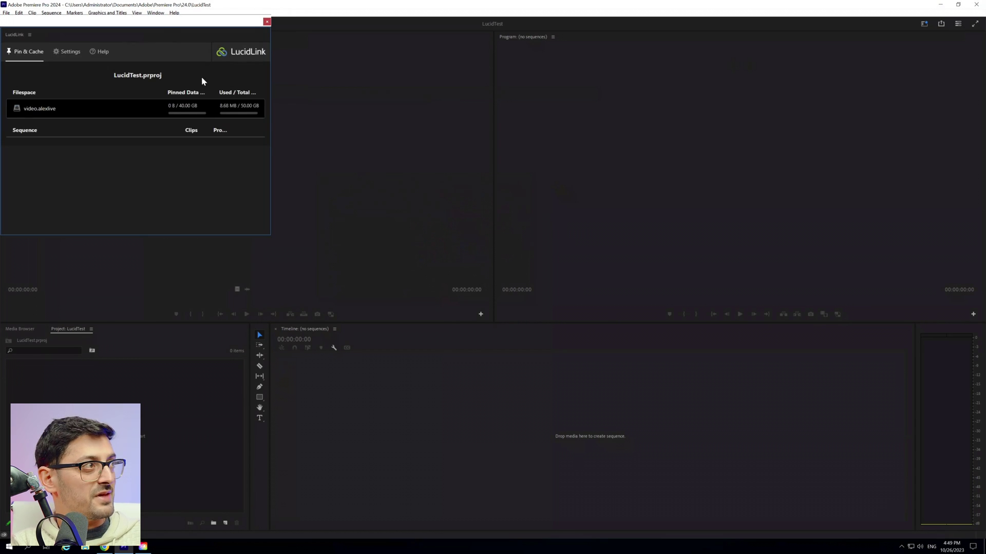
drag(159, 22, 498, 123)
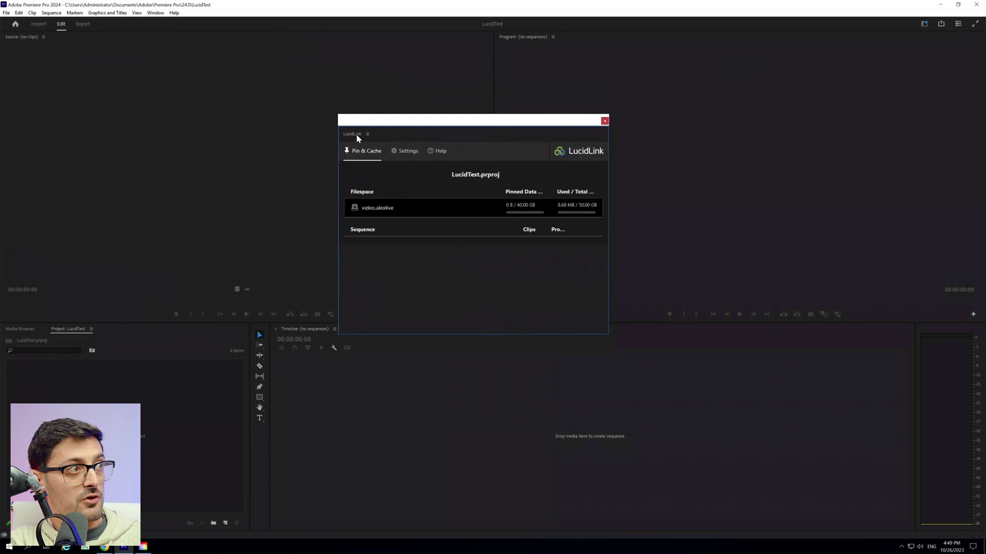
drag(355, 134, 14, 39)
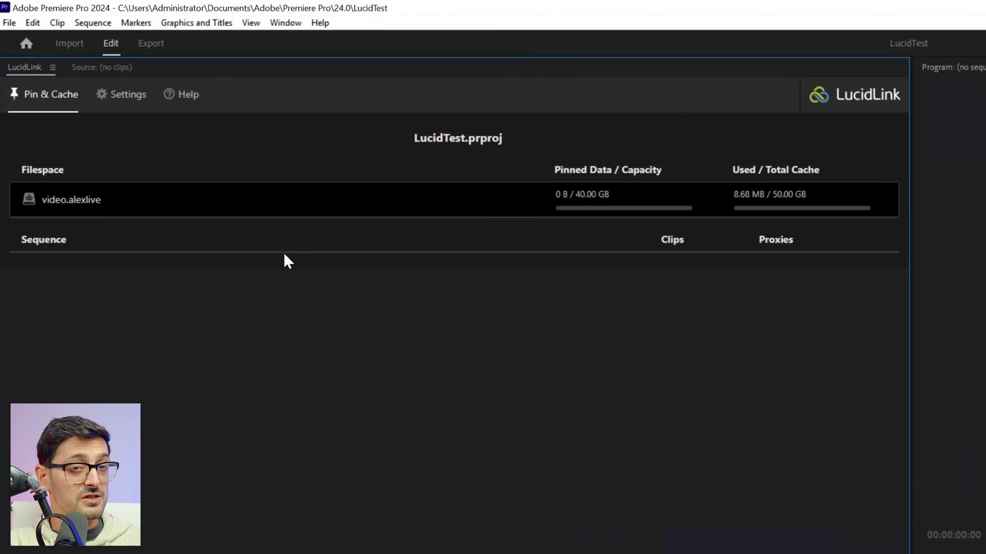
click(125, 98)
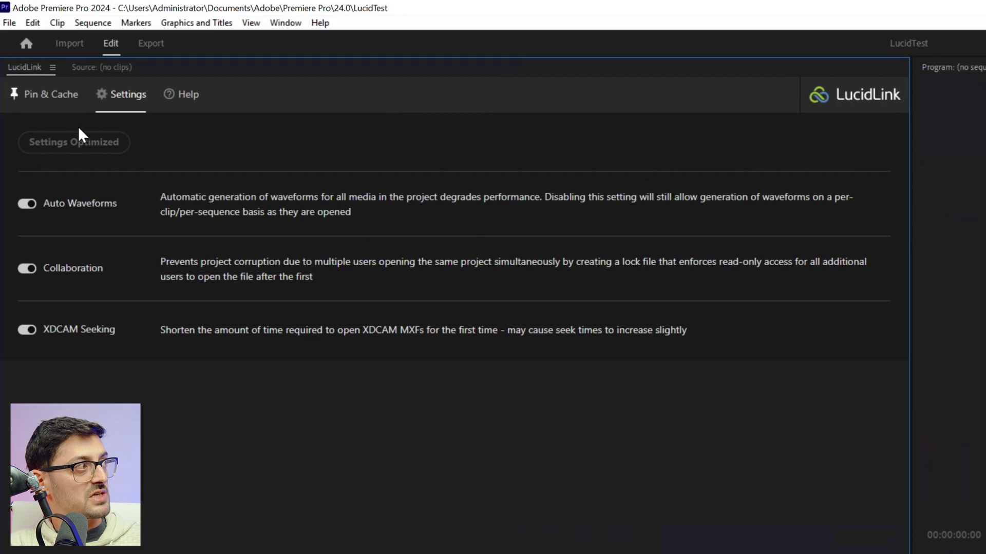
click(58, 104)
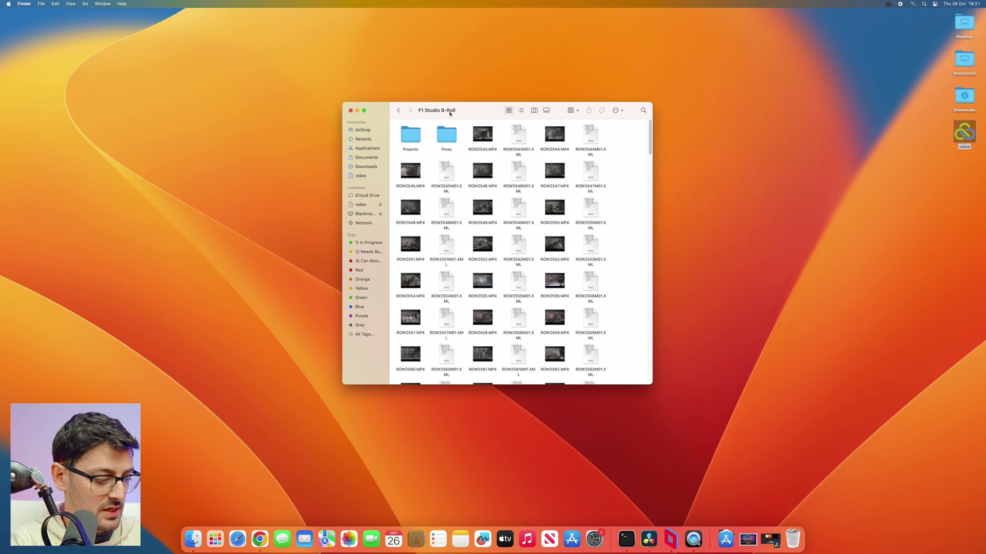
Step: Open the F1 Studio B-Roll folder's Info window and place it beside the Finder window
key(super+shift+n)
key(super+i)
drag(70, 23, 319, 110)
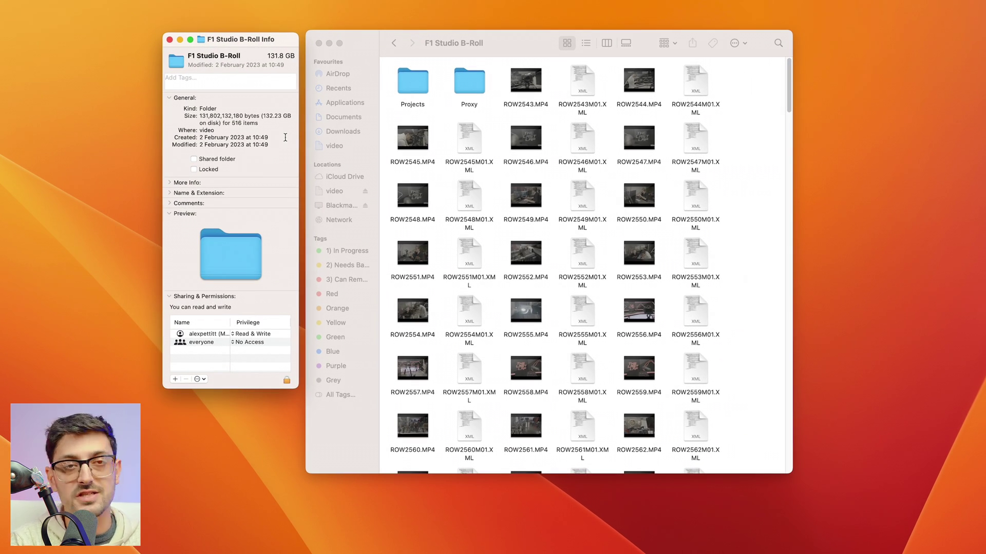
Step: Open ROW2543.MP4 in QuickTime and check its inspector details: 3840 × 2160, H.264, 50 fps
click(170, 40)
double_click(533, 92)
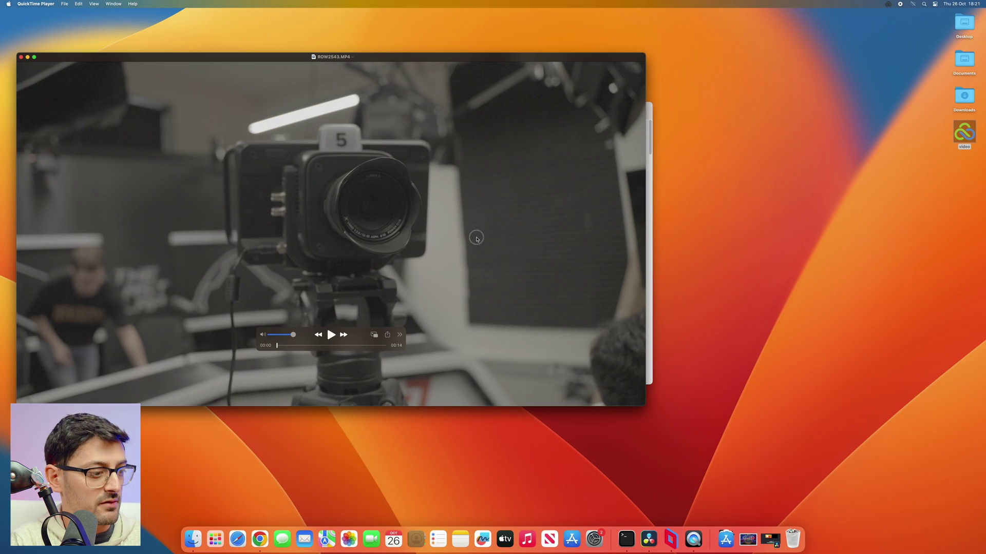
key(super+i)
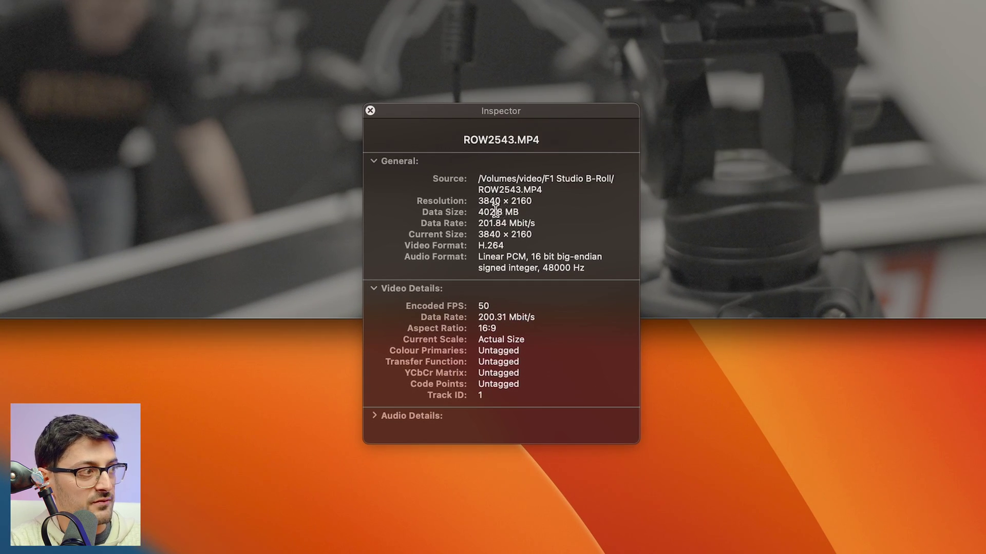
drag(482, 203, 548, 200)
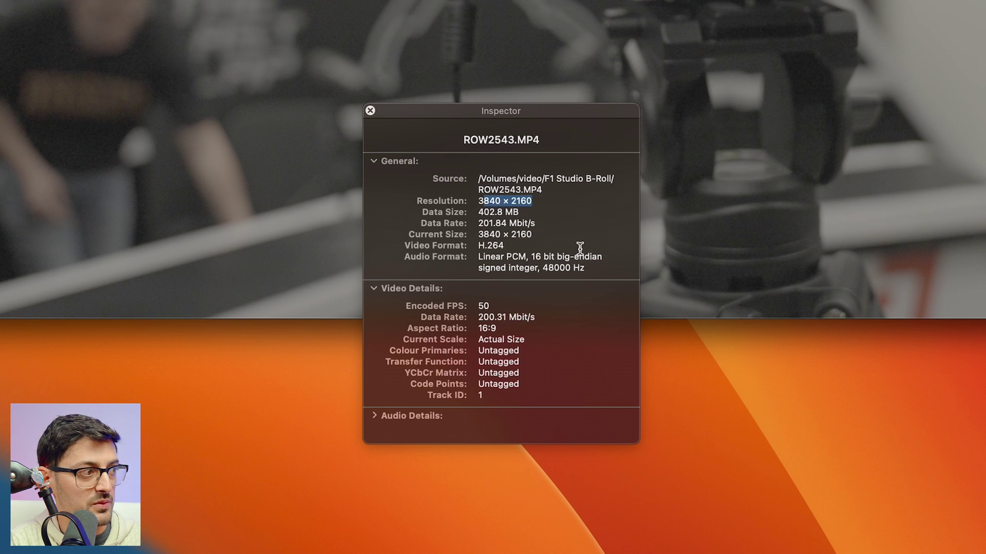
click(512, 308)
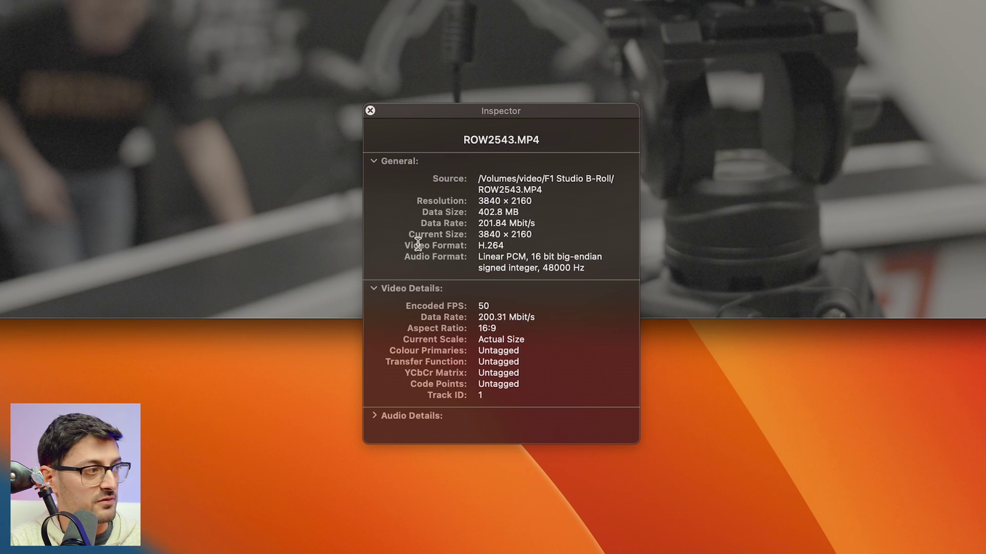
Step: Close ROW2543's inspector and player, look inside the Proxy folder, then return to F1 Studio B-Roll
click(370, 110)
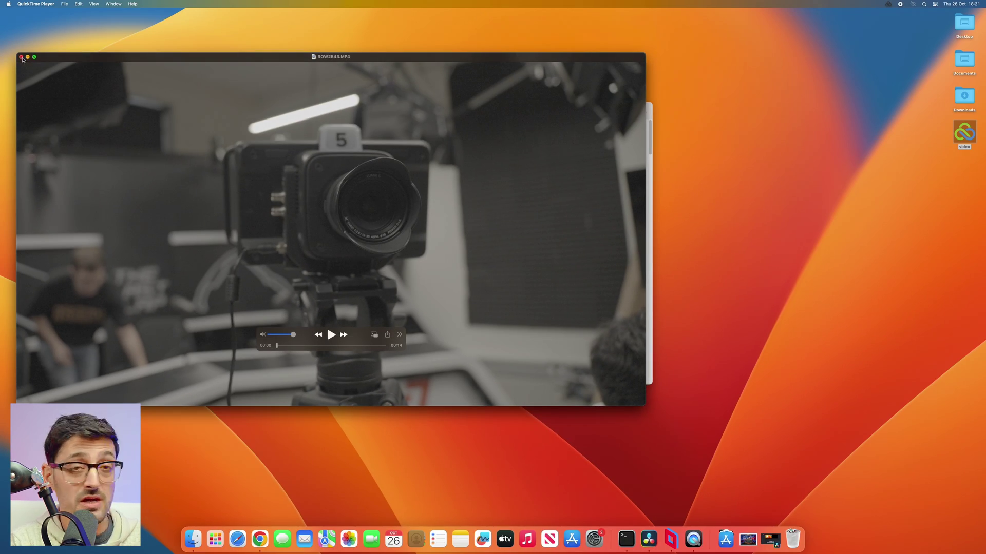
click(21, 58)
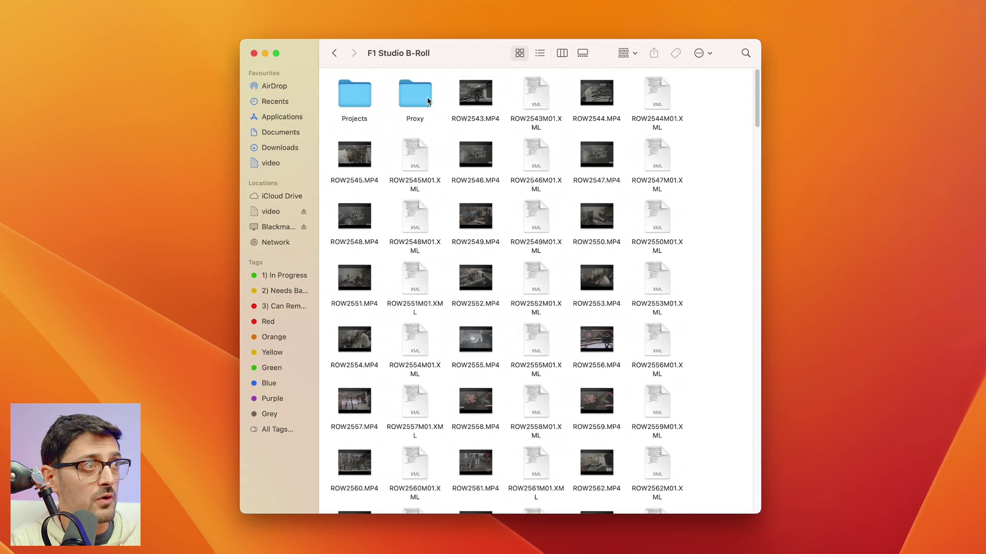
click(447, 134)
double_click(417, 93)
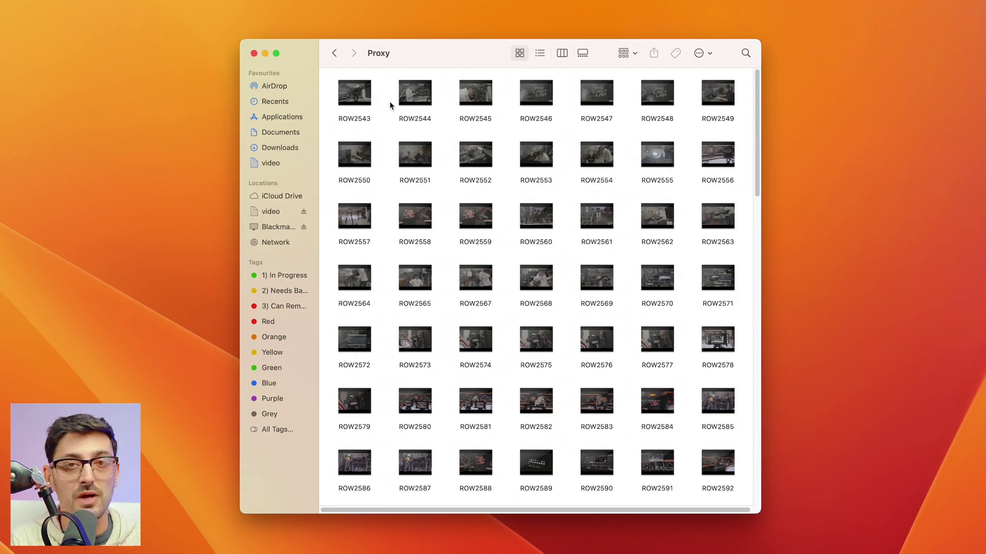
click(334, 53)
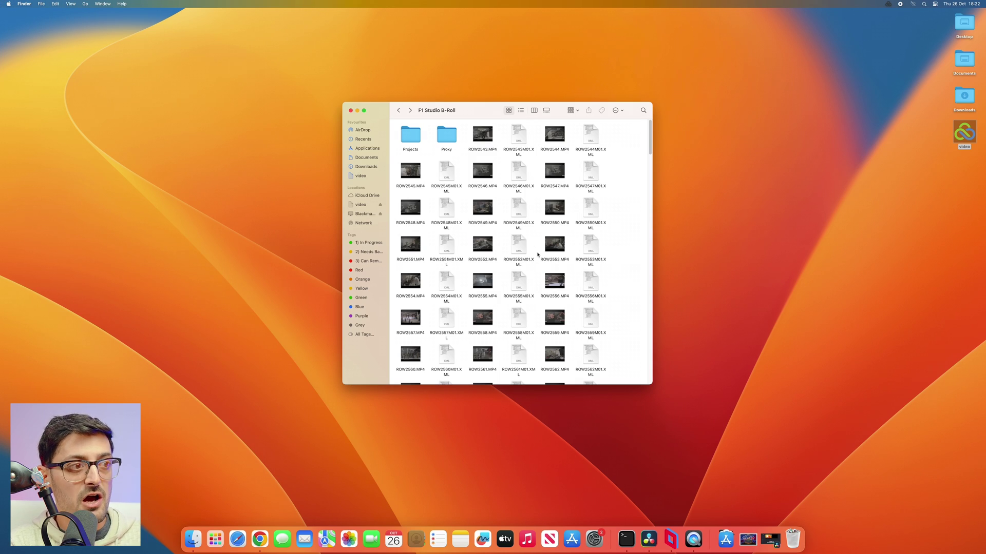
Step: Log into the LucidLink filespace control panel from the menu-bar icon using the admin password
click(886, 134)
click(889, 5)
click(872, 14)
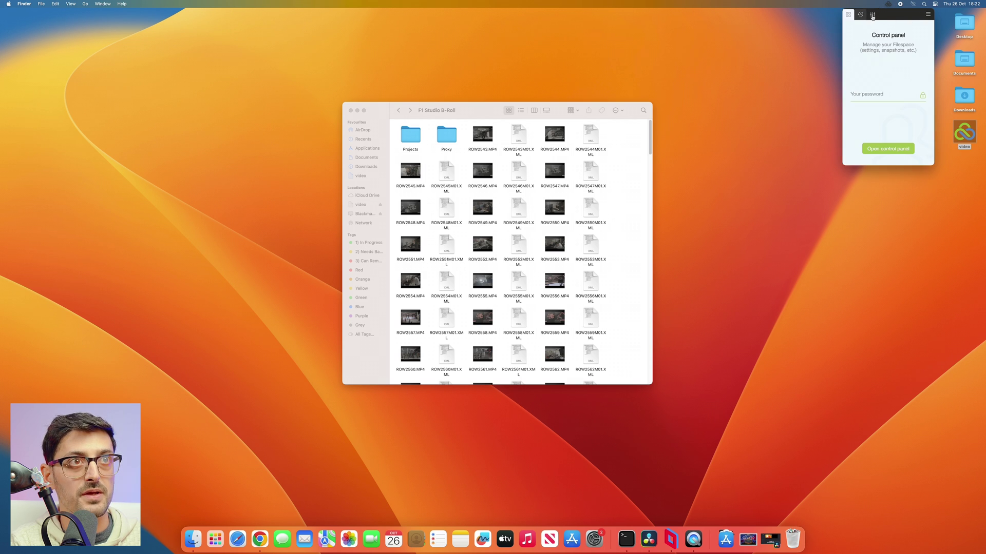
click(871, 98)
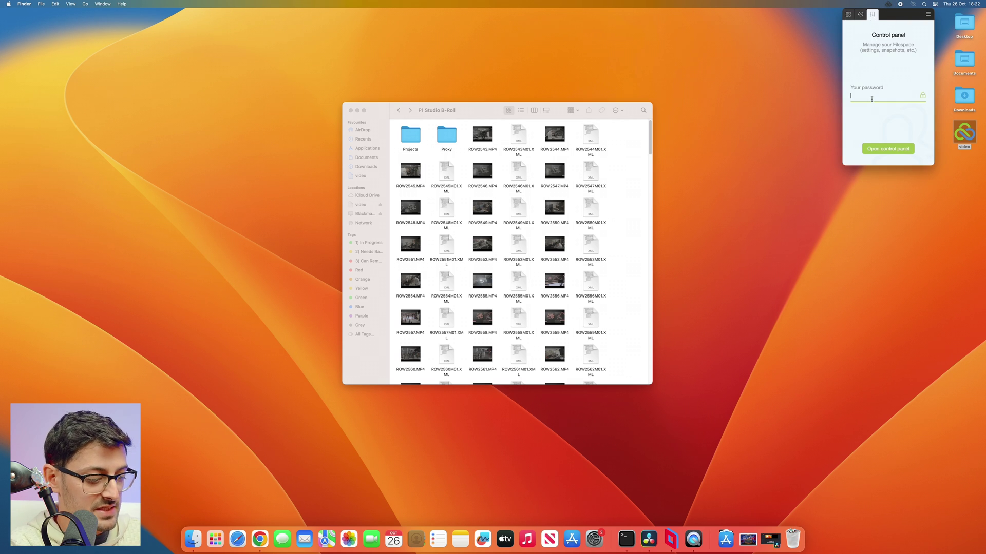
text(••••)
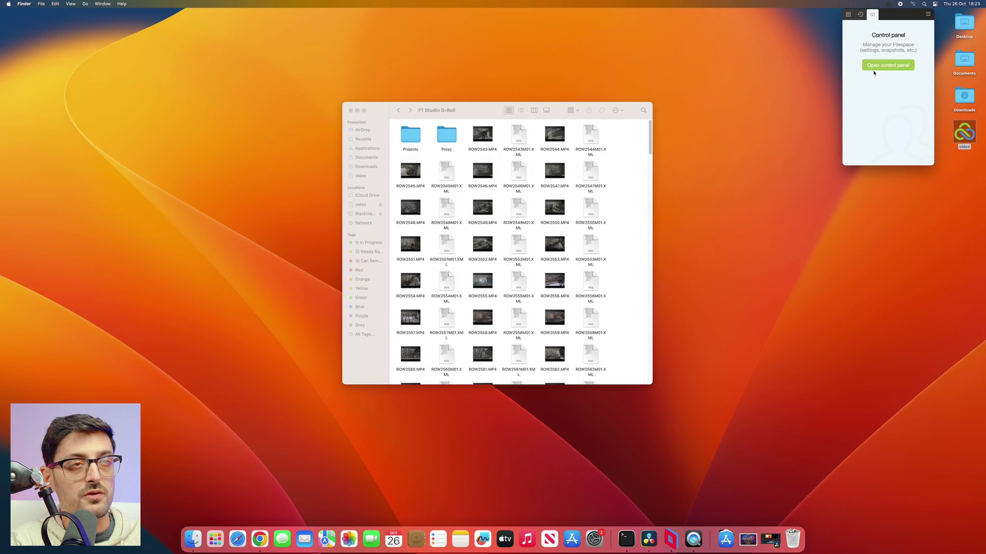
click(879, 66)
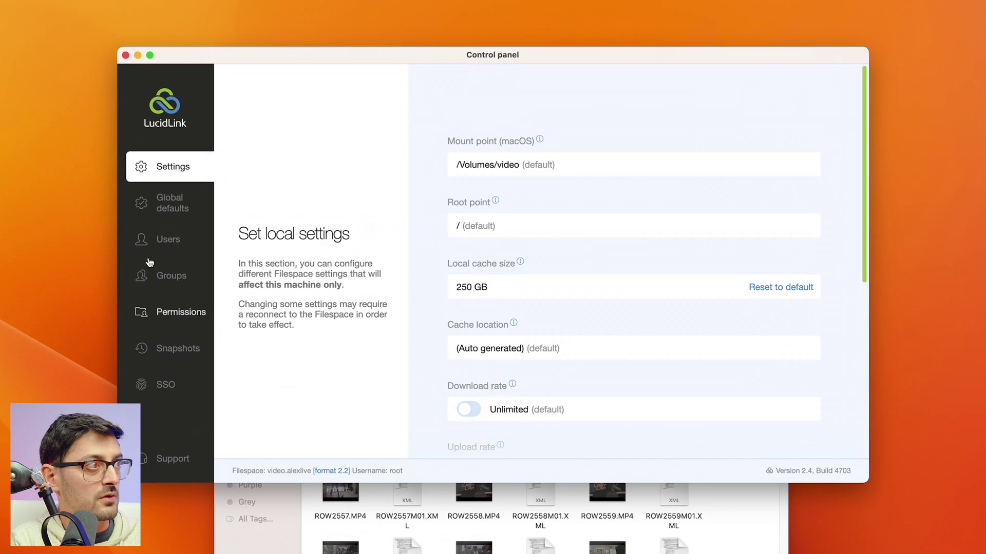
Step: In Users, add a new standard user 'youtubeeditor' and enter its password
click(310, 181)
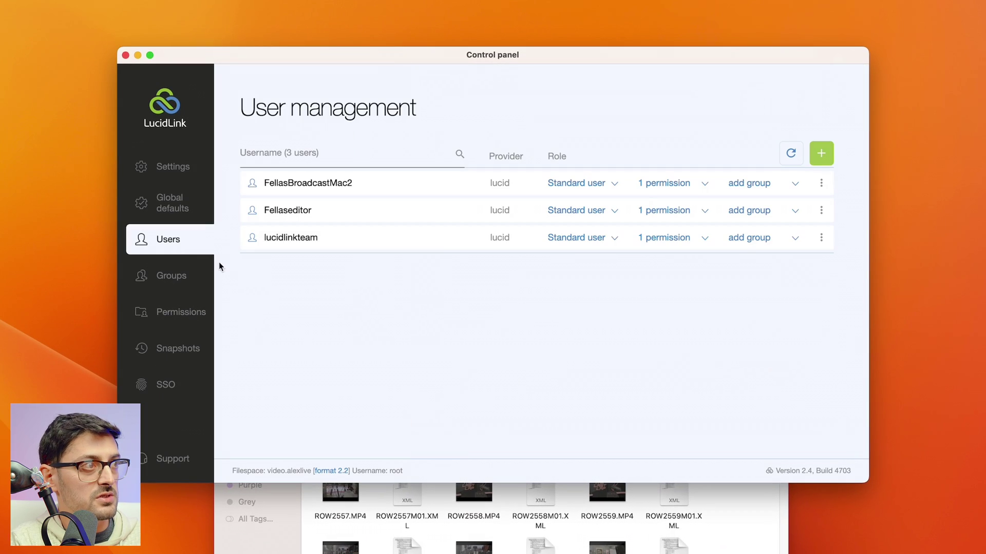
click(821, 154)
text(youtubeeditor)
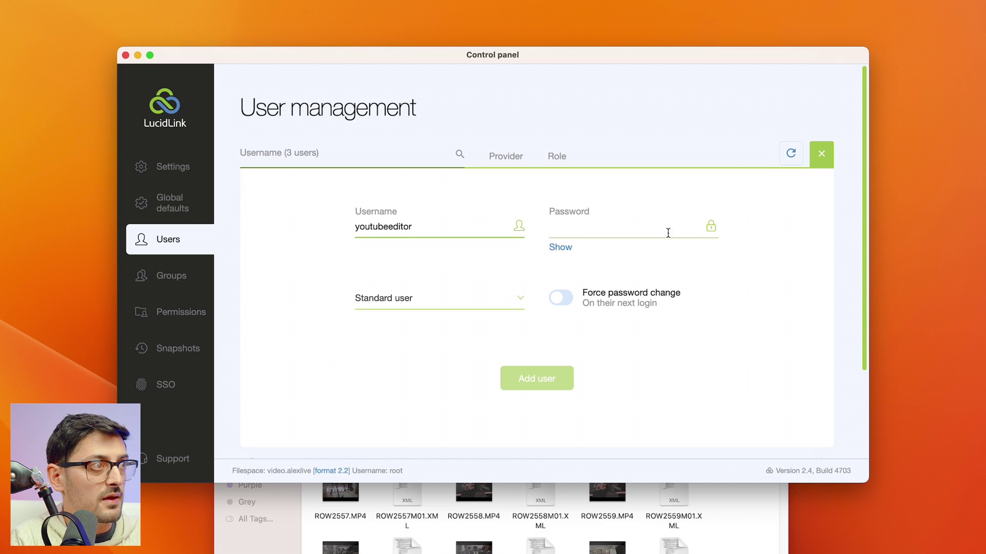
click(613, 232)
text(•••••••)
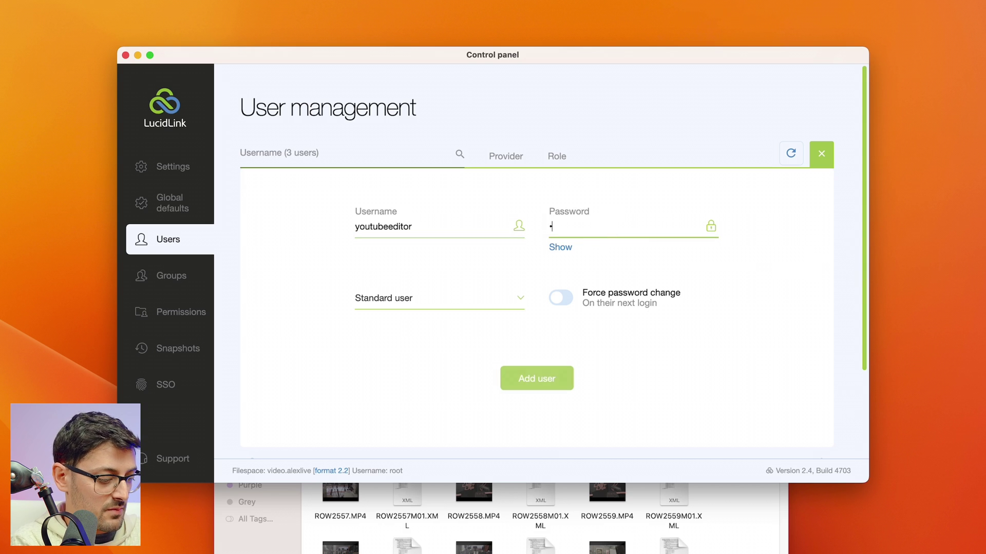
text(••)
Step: Create the youtubeeditor account and grant it read and write access on F1 Studio B-Roll
click(540, 378)
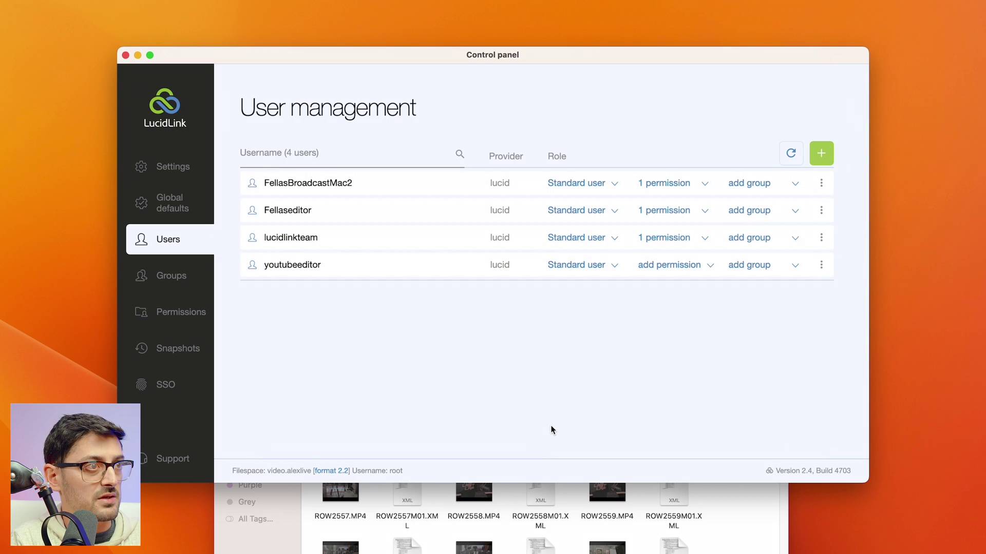
click(667, 266)
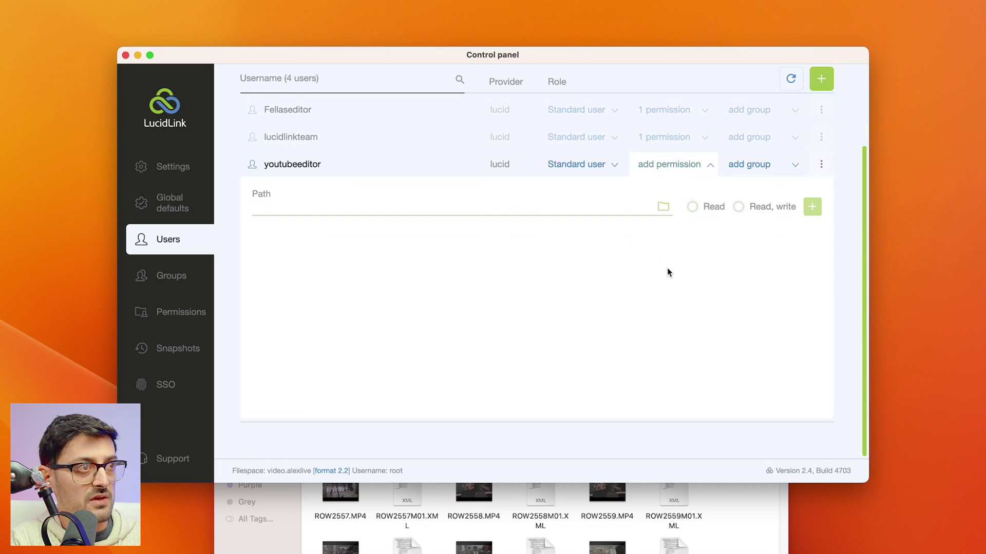
click(661, 207)
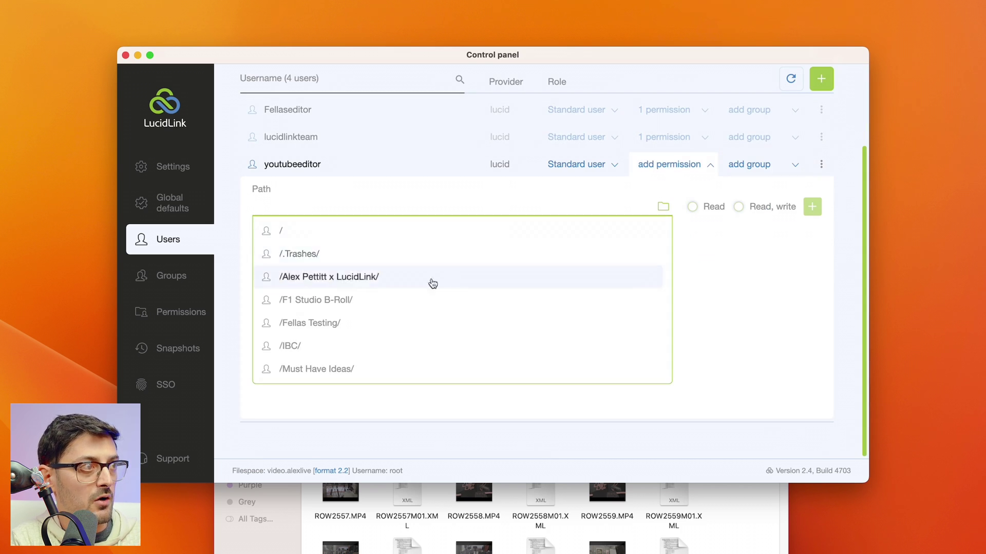
click(331, 300)
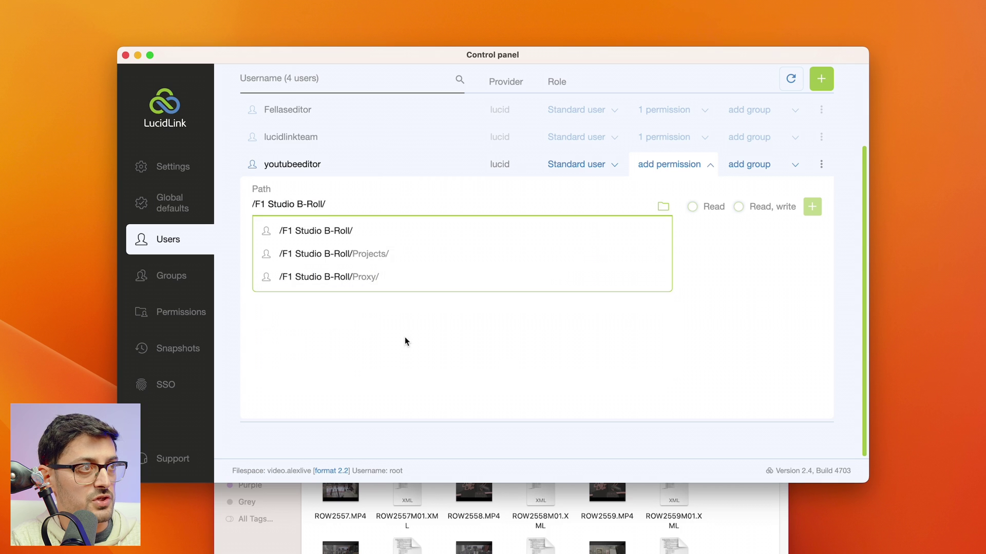
click(600, 376)
click(739, 207)
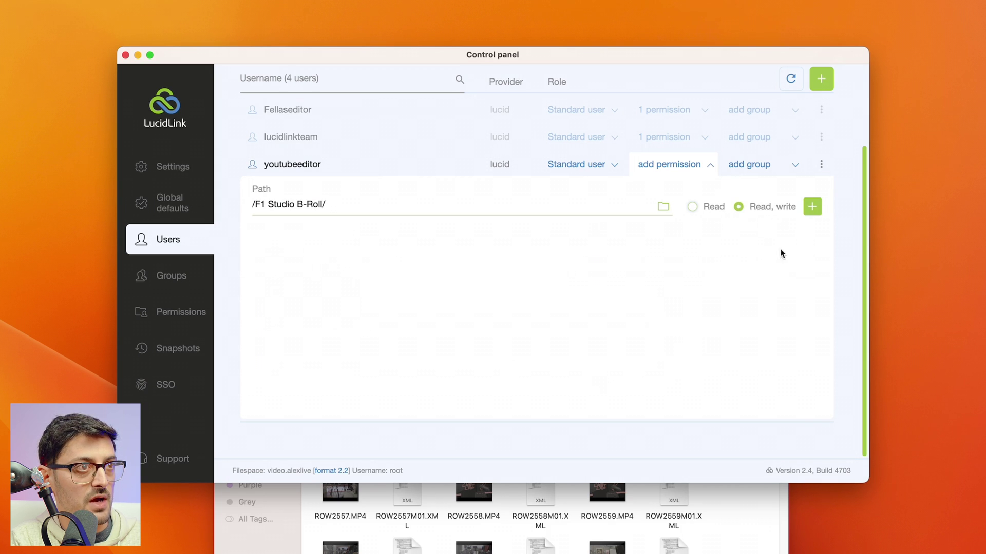
click(811, 207)
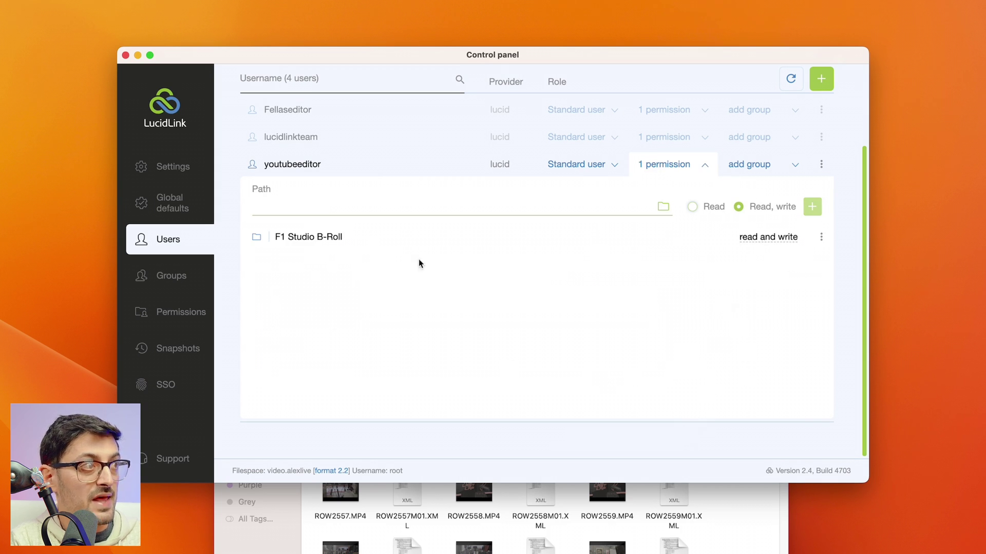
Step: Close the LucidLink control panel and switch to the Parsec remote Windows desktop space
click(125, 54)
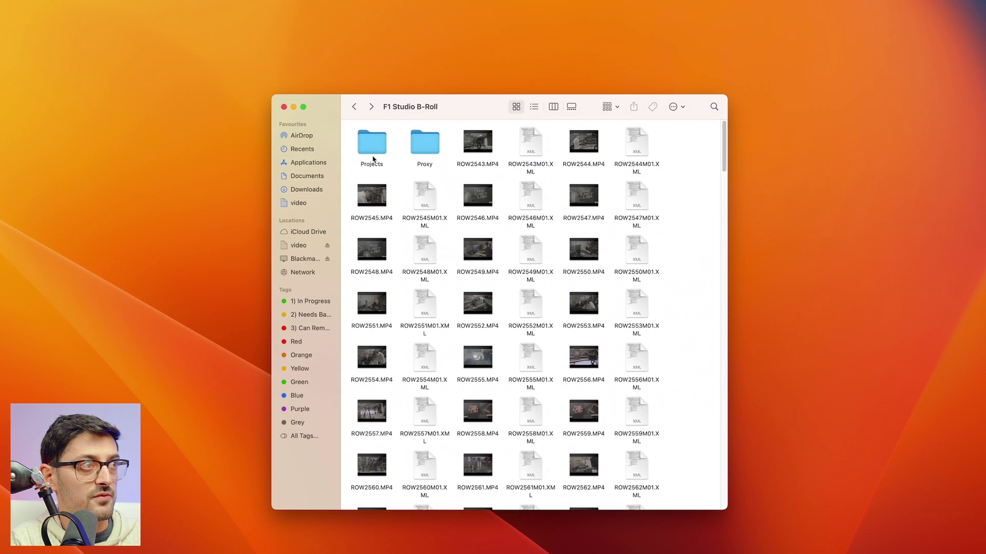
mouse_move(584, 250)
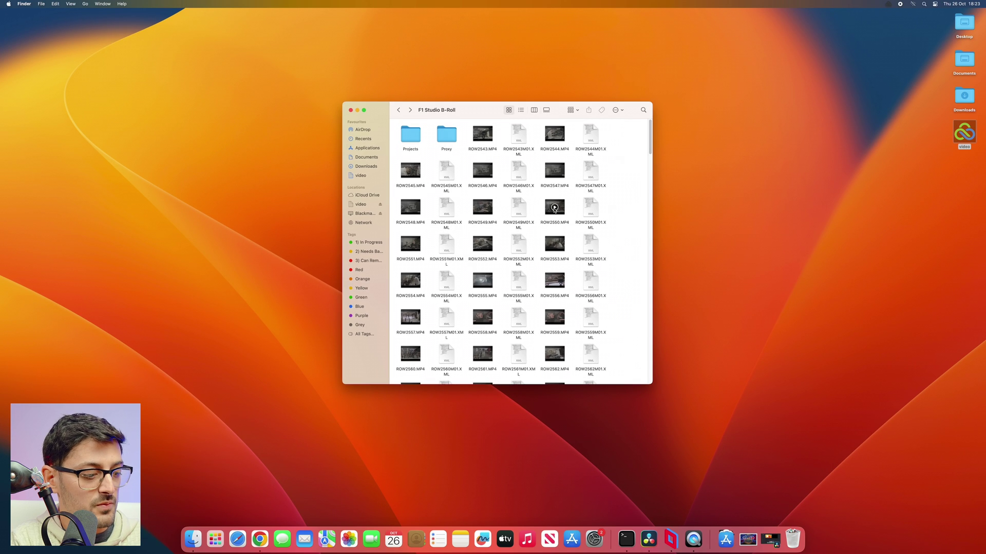
key(ctrl+Up)
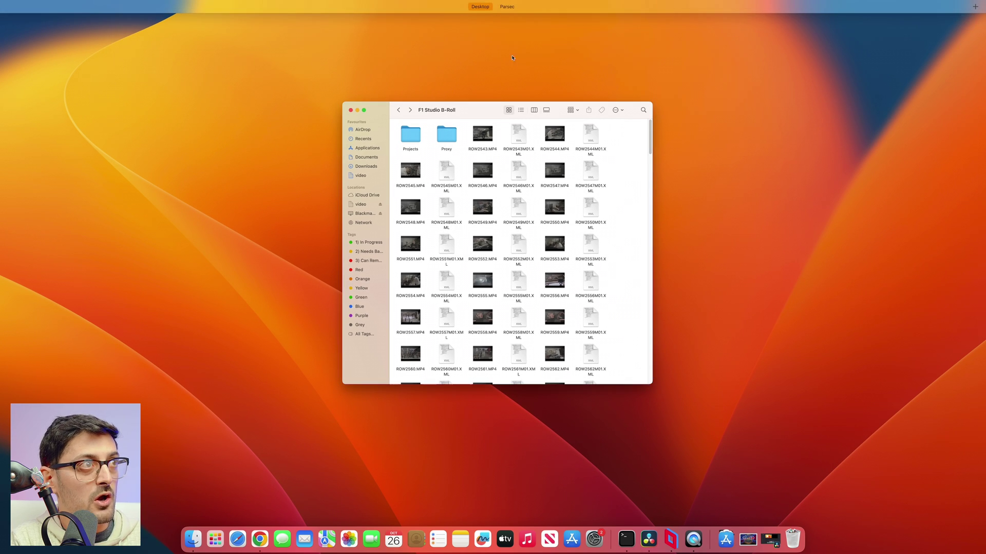
click(507, 24)
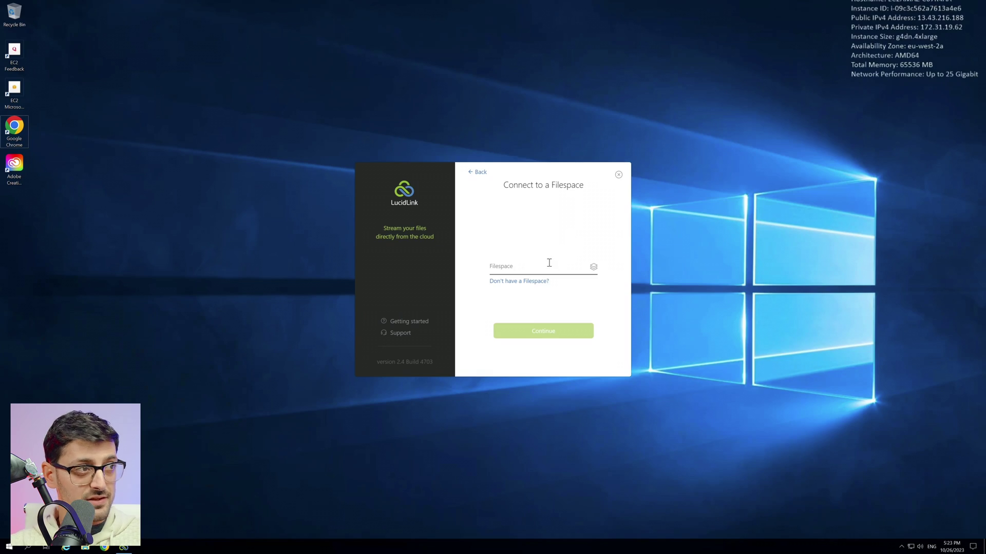
Step: Connect the Windows LucidLink client to filespace video.alexlive with the editor's username and password
click(551, 266)
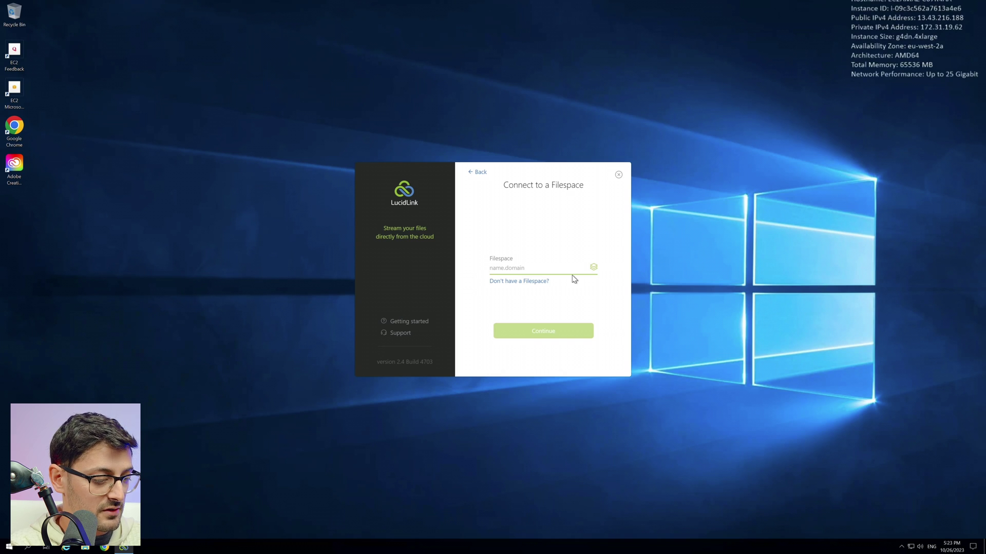
text(video.alexlive)
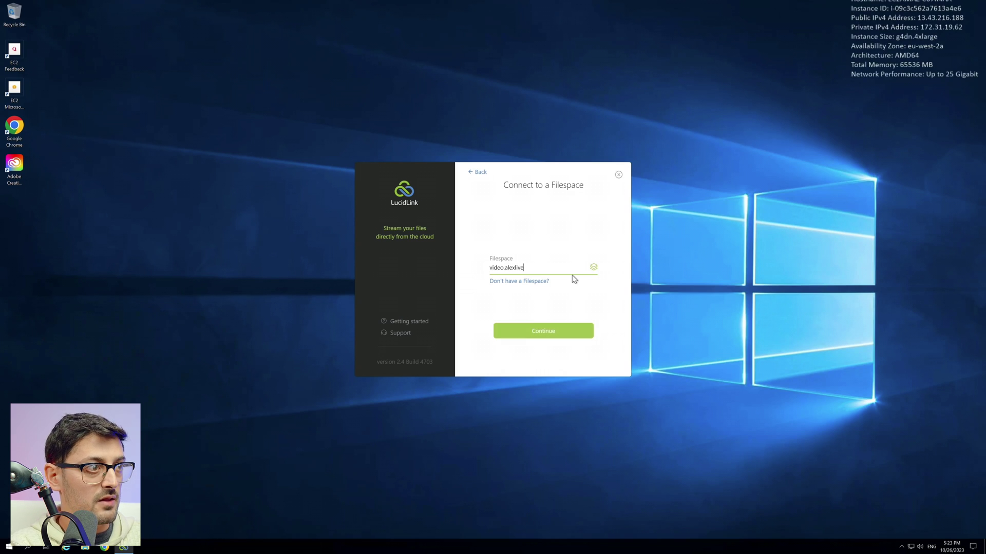
key(Return)
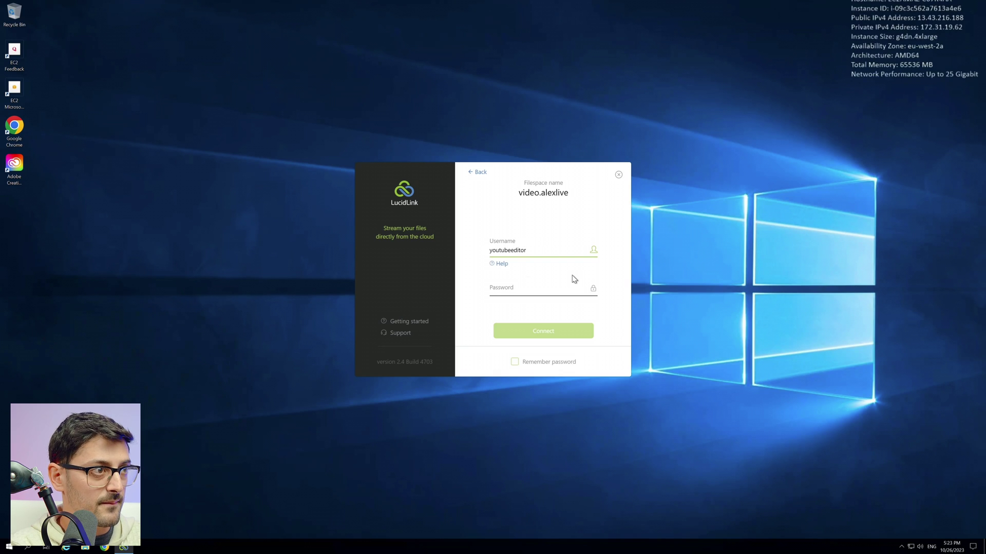
key(Tab)
text(•••)
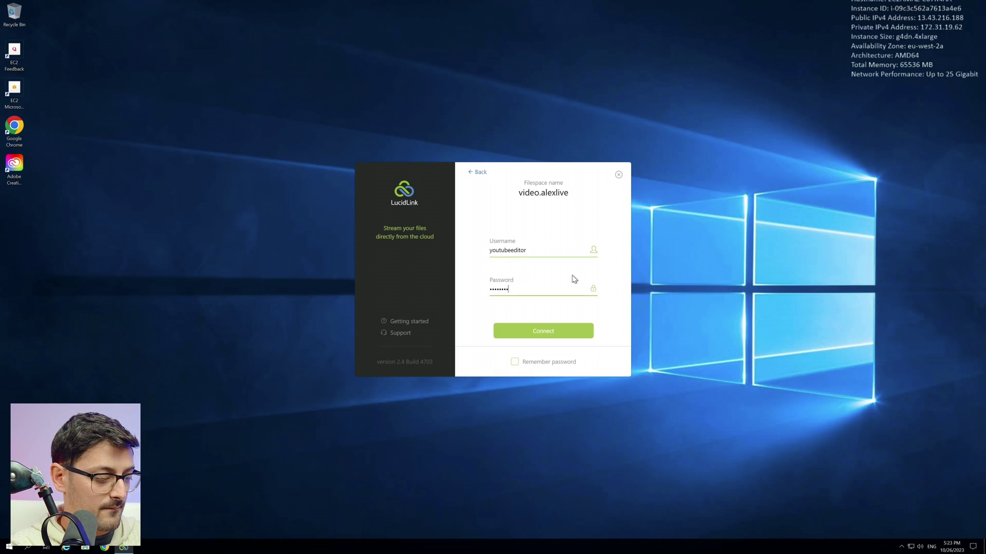
text(••••••••)
key(Return)
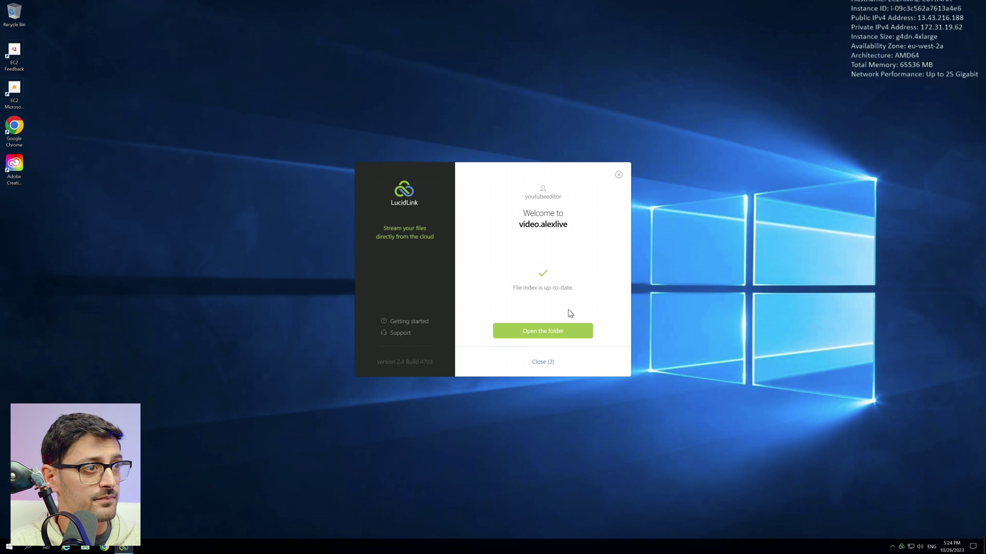
Step: Browse the Lucid drive's F1 Studio B-Roll folder and its Proxy subfolder, then open Projects
click(558, 332)
drag(393, 99, 616, 131)
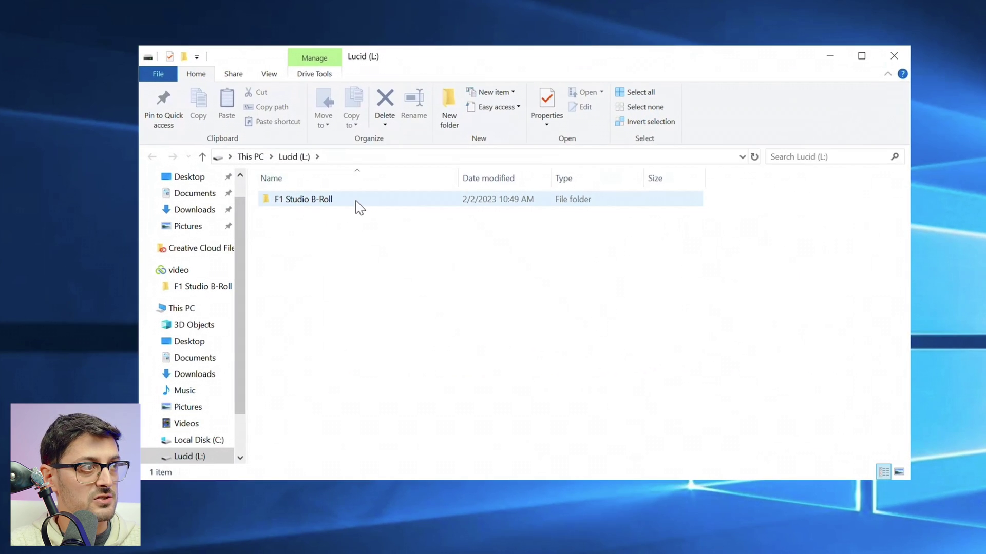
click(462, 210)
double_click(360, 203)
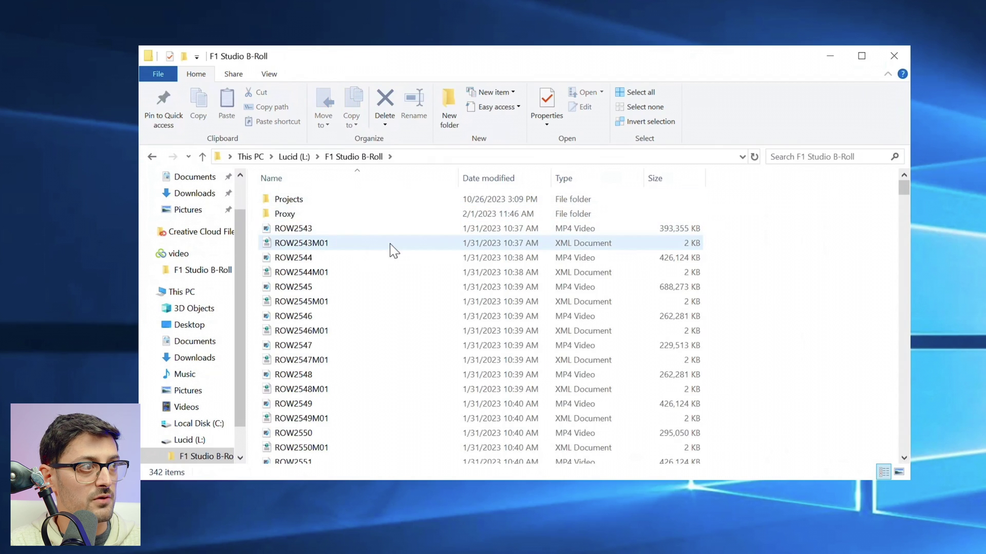
mouse_move(905, 184)
mouse_down()
mouse_move(902, 326)
mouse_move(902, 186)
mouse_up()
double_click(385, 215)
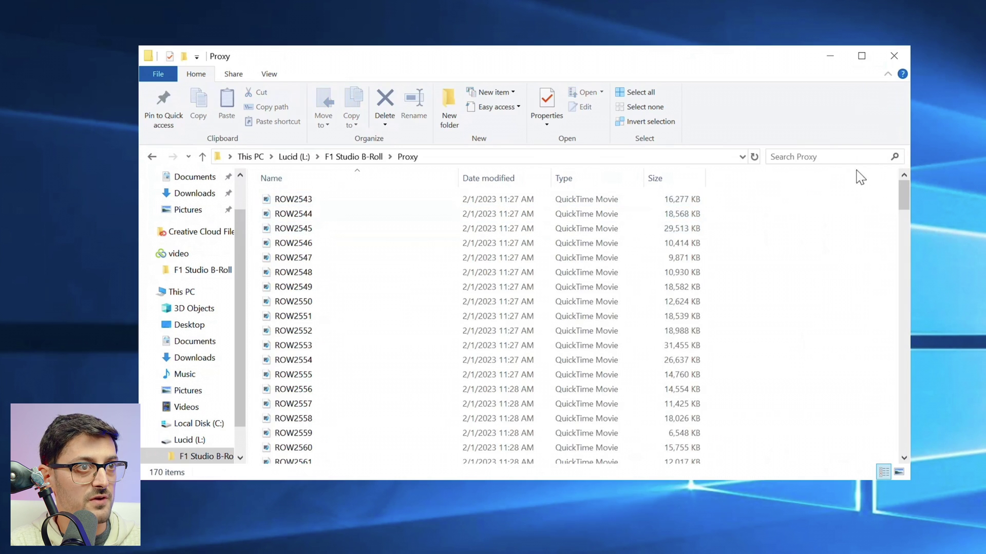
mouse_move(901, 190)
mouse_down()
mouse_move(907, 223)
mouse_move(902, 188)
mouse_up()
click(153, 157)
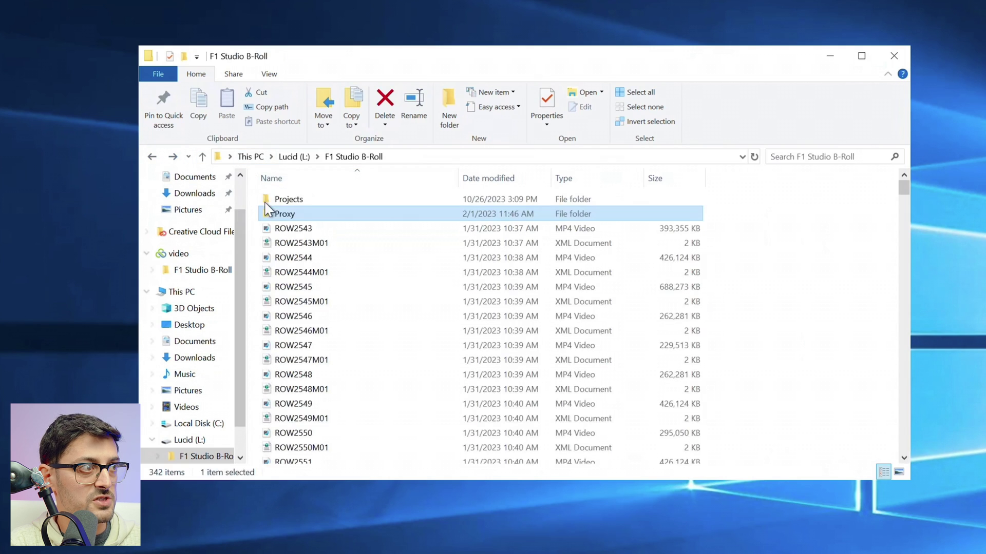
double_click(320, 201)
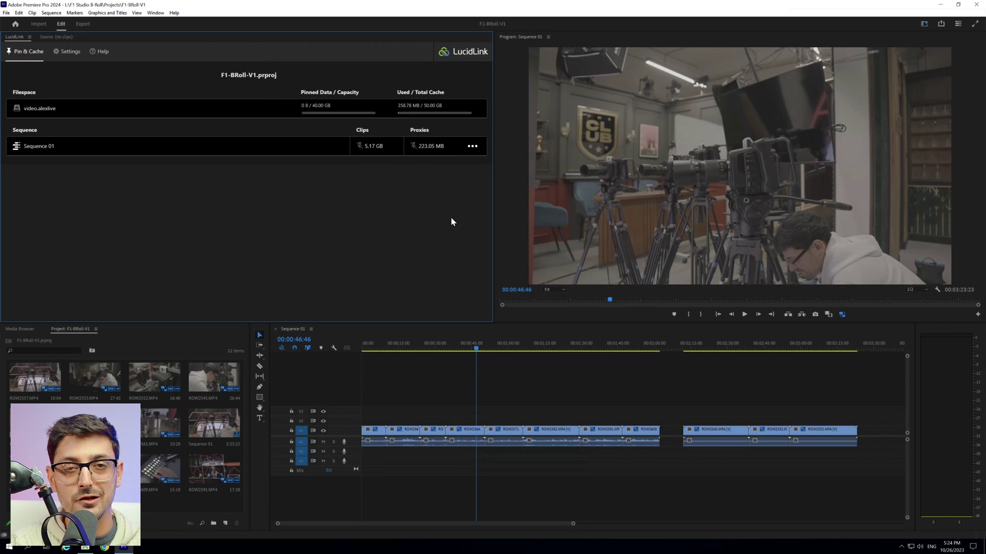
Step: Move Sequence 01's playhead to 00:00:04:13 on the timeline ruler
click(372, 349)
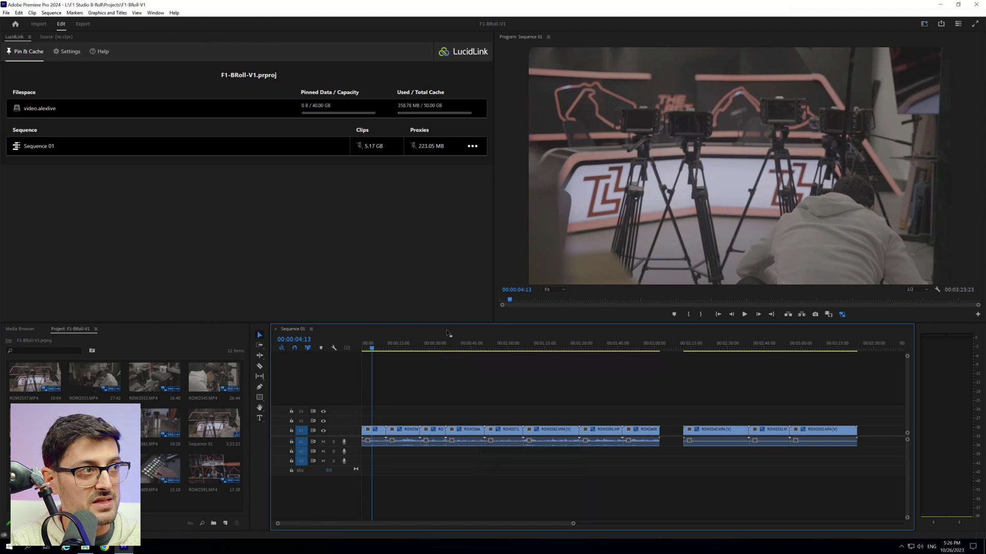
Step: Shrink Premiere Pro and bring the F1 Studio B-Roll Explorer window to the front
click(957, 5)
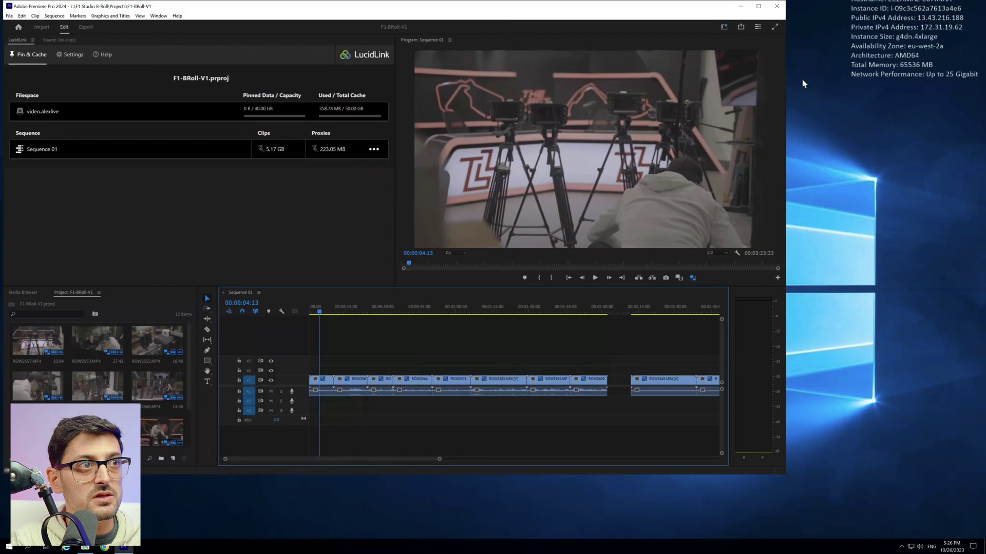
click(740, 6)
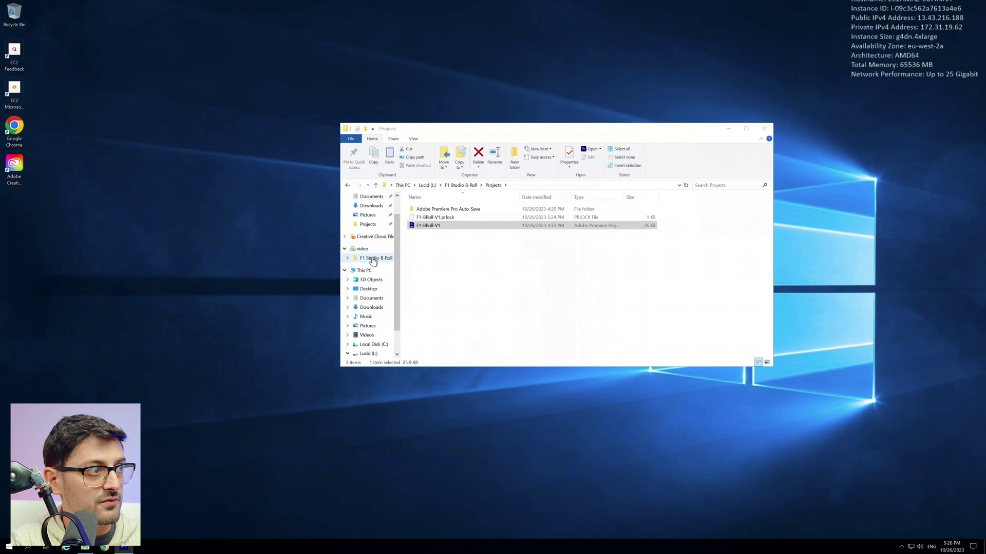
click(393, 259)
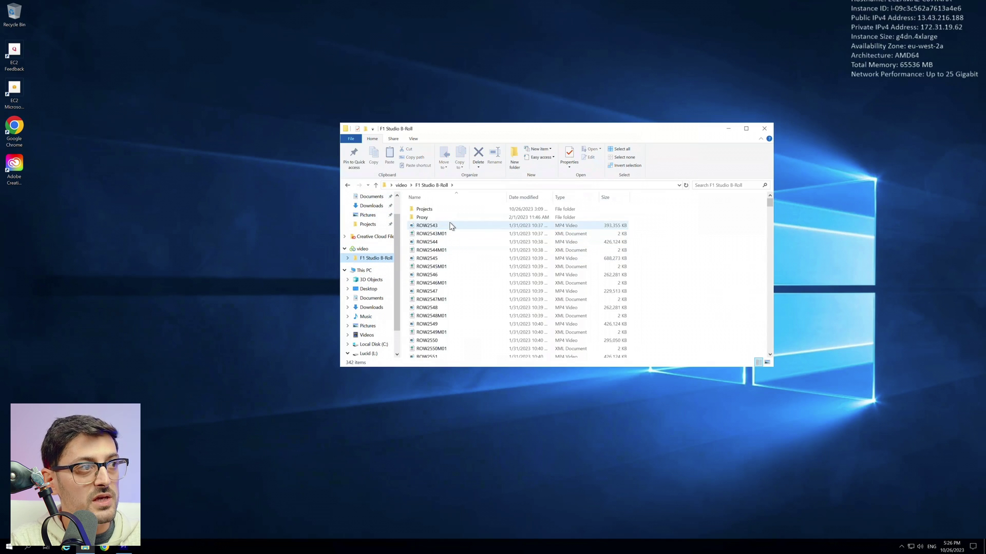
click(126, 548)
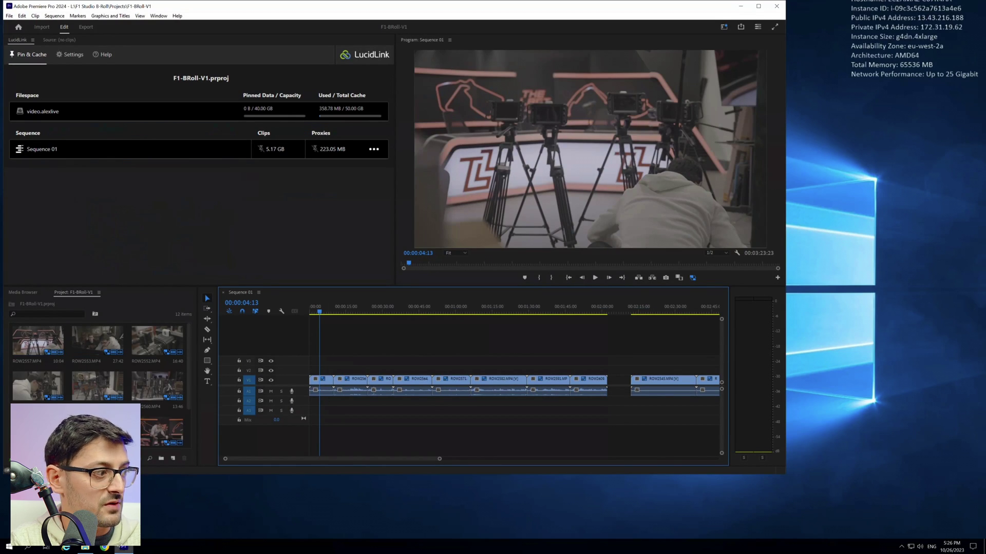
key(alt+Tab)
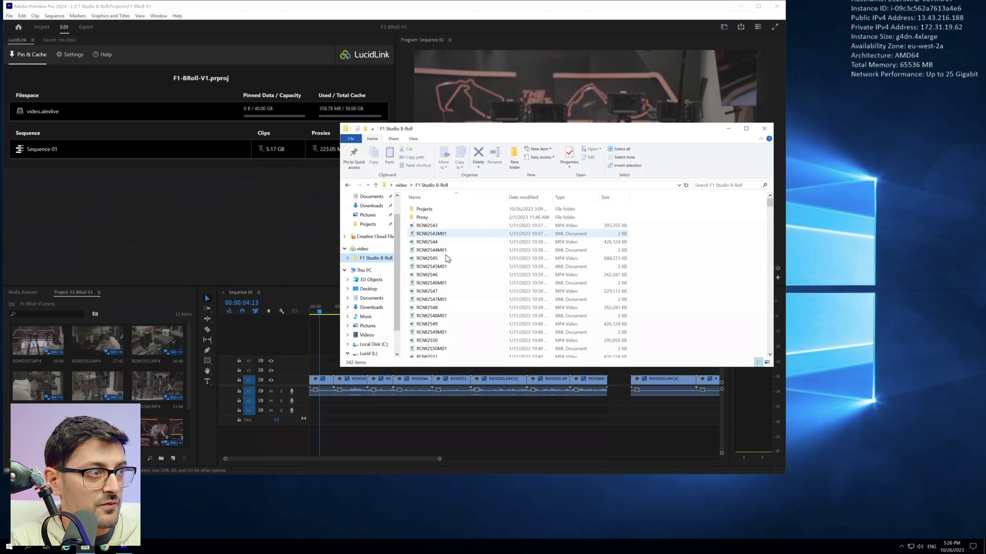
Step: Check the LucidLink Pin option on ROW2557's context menu, then close the Explorer window
scroll(451, 270, down, 4)
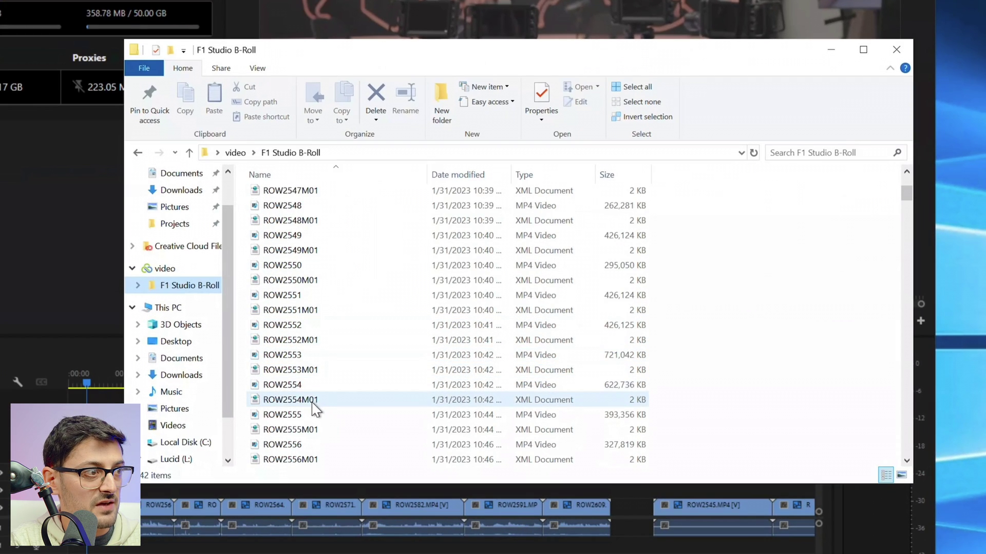
scroll(315, 451, down, 1)
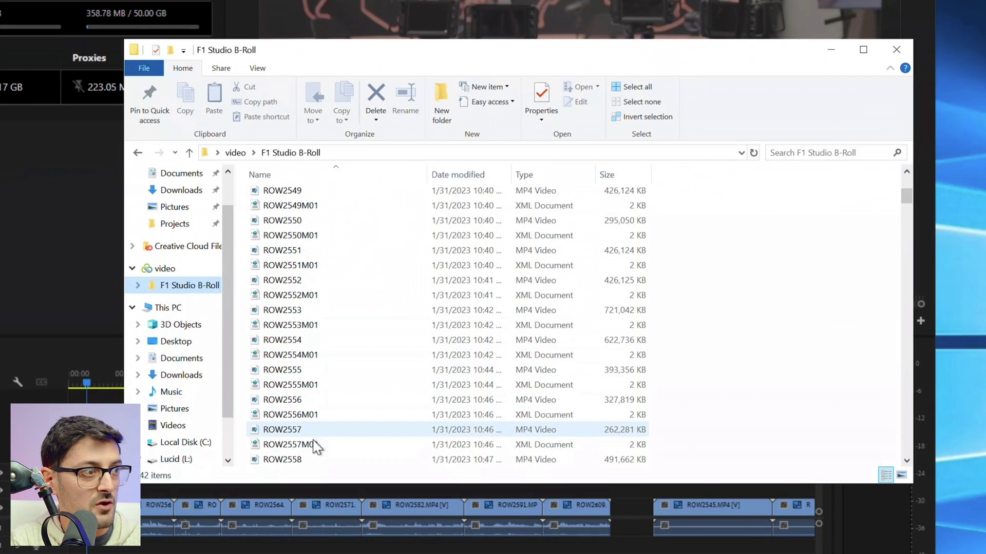
right_click(326, 435)
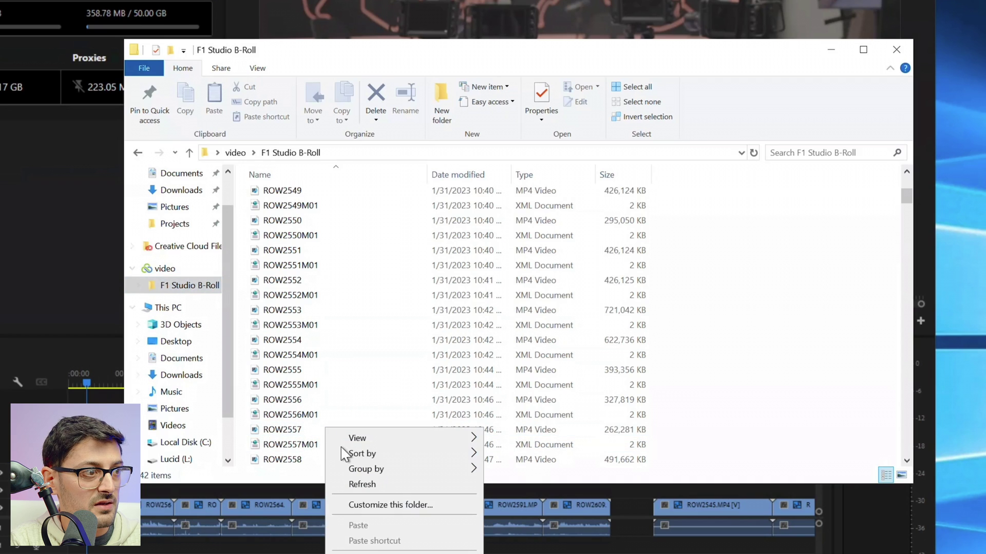
click(303, 434)
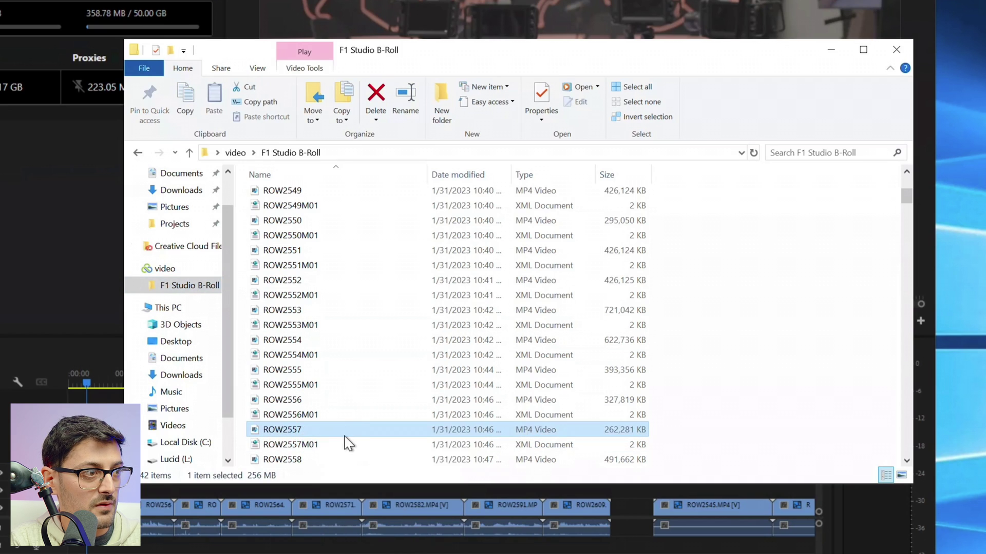
right_click(329, 432)
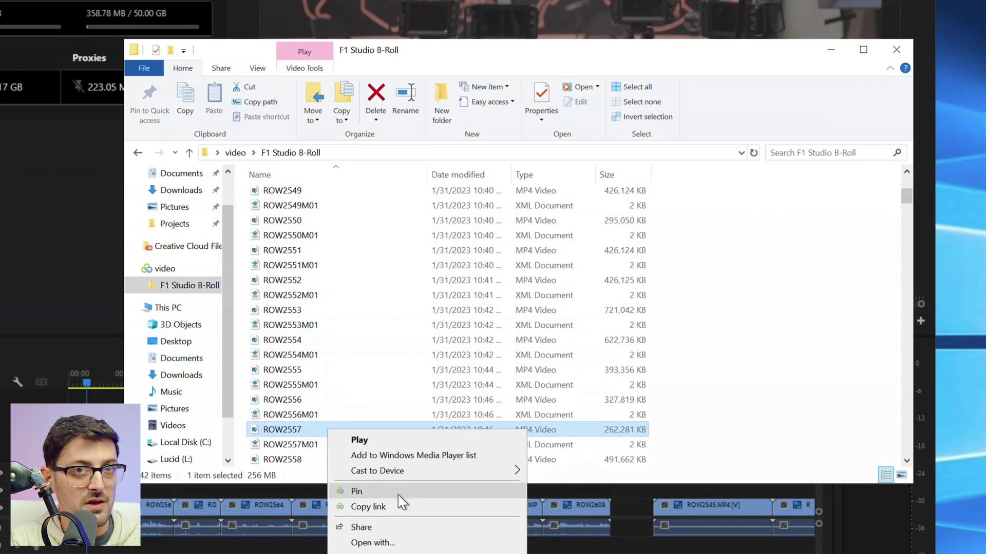
click(897, 52)
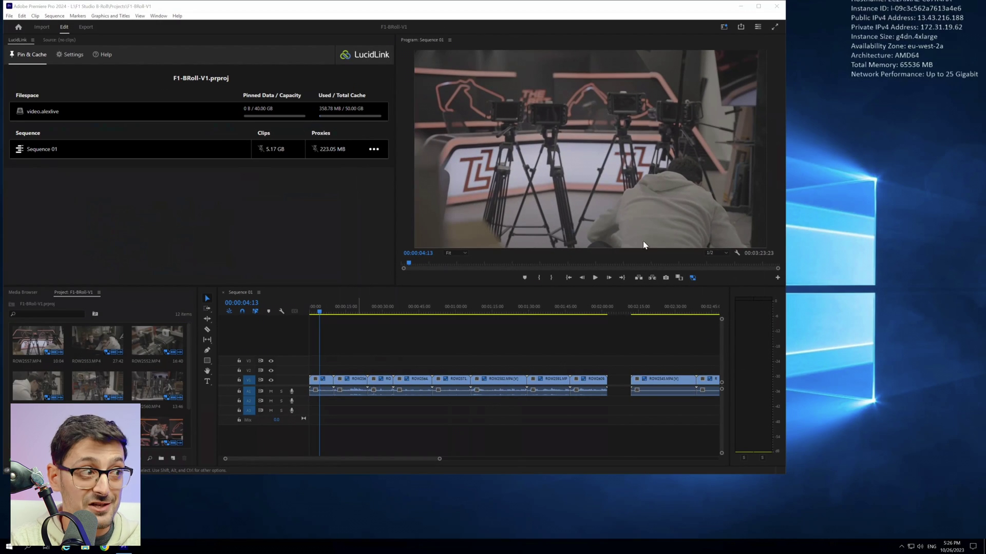
Step: Maximize Premiere and use Pin All Clips and Pin All Proxies on Sequence 01, reaching 5.04 GB pinned
click(759, 6)
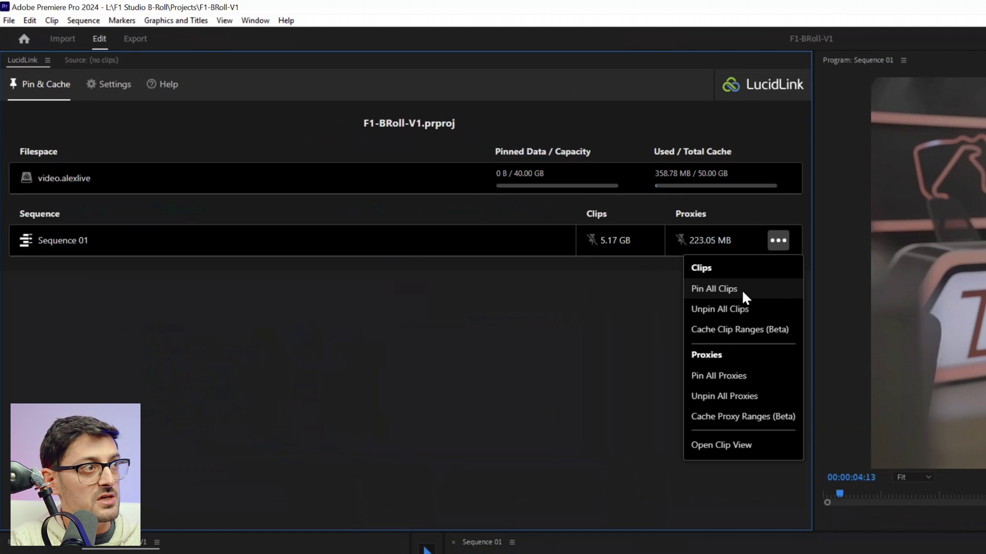
click(723, 289)
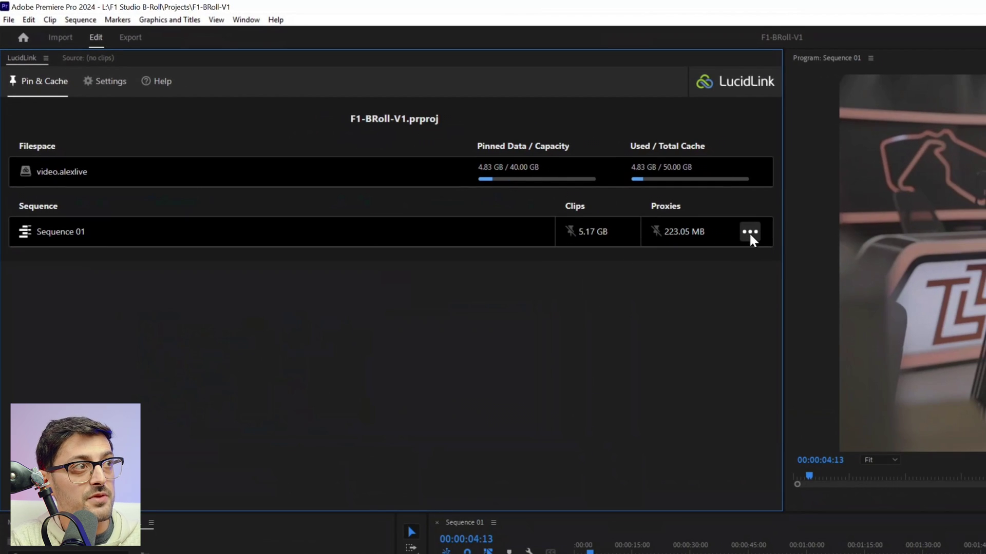
click(750, 232)
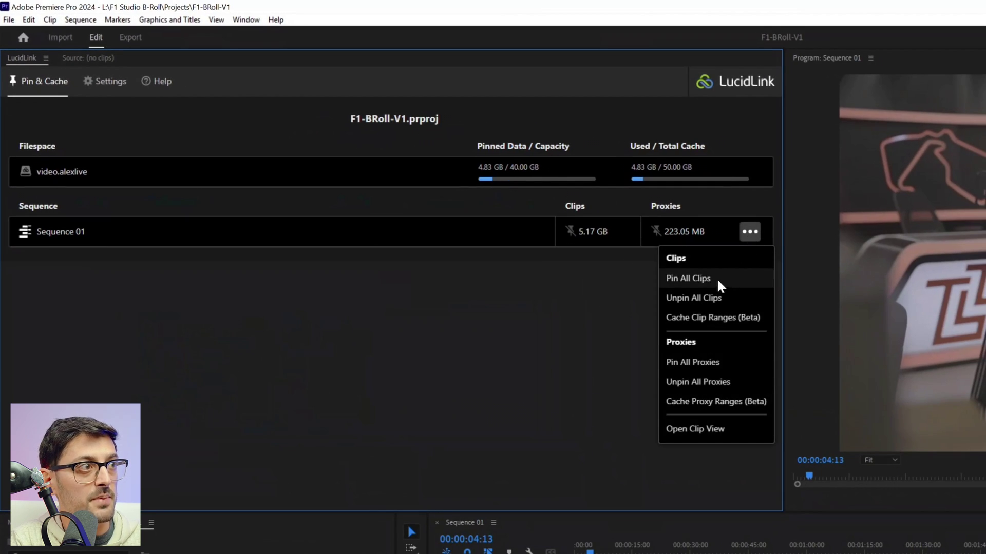
click(701, 365)
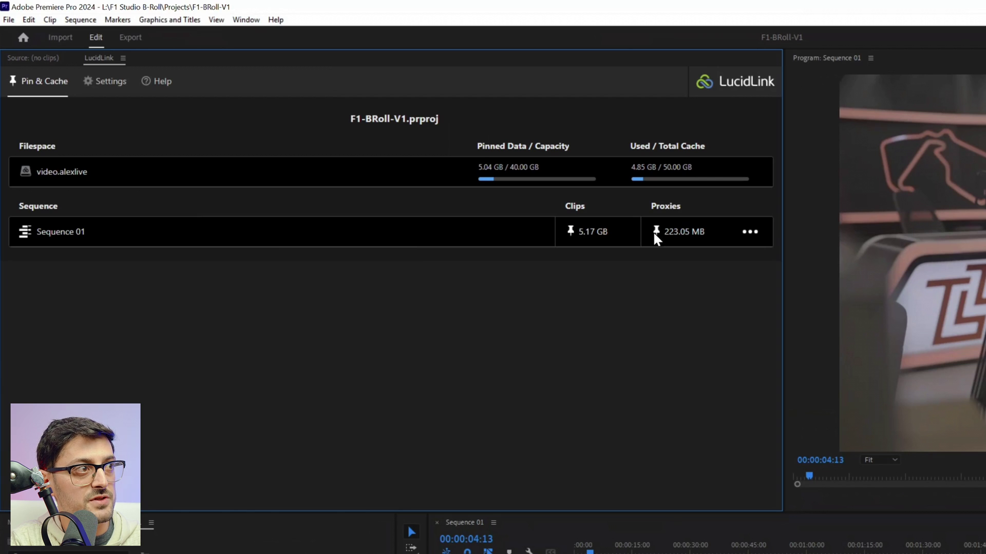
click(750, 232)
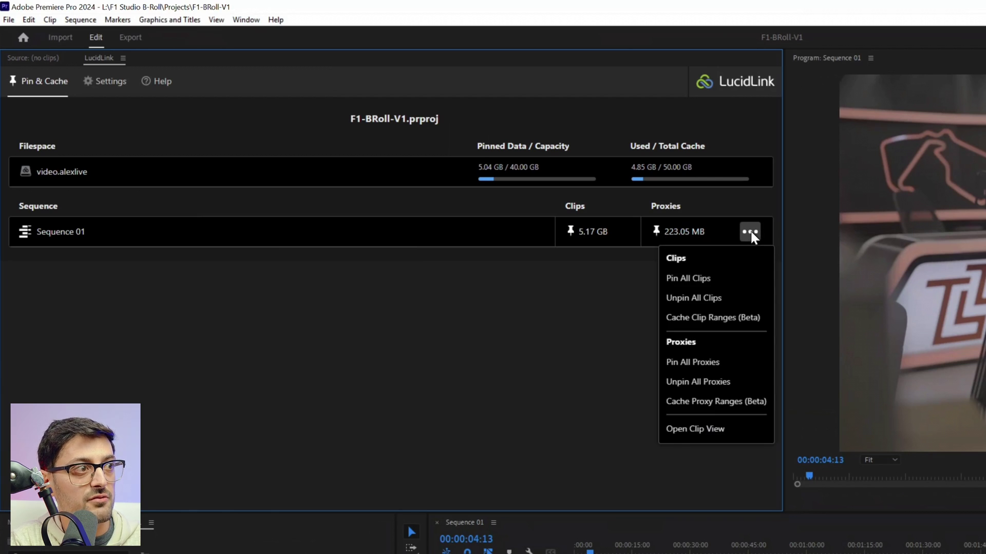
click(708, 429)
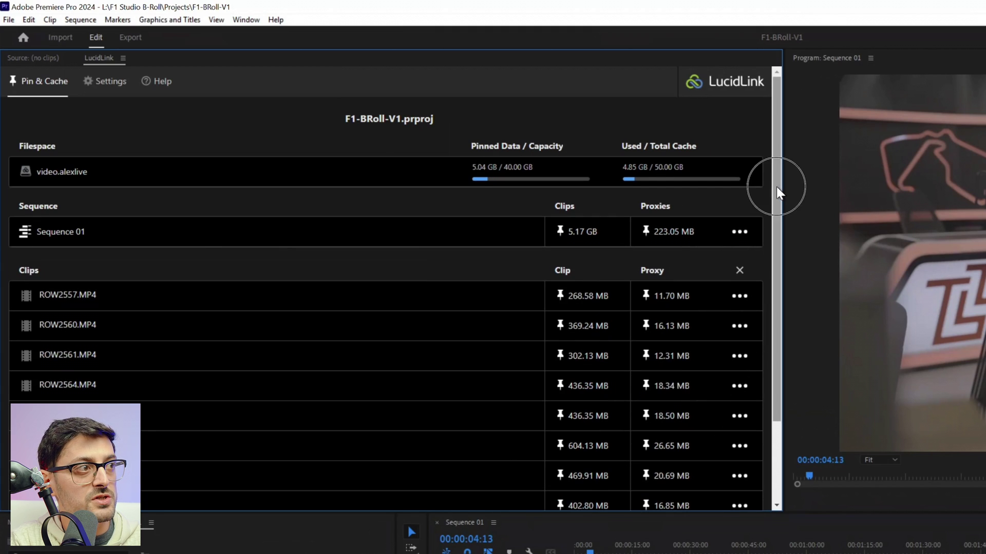
drag(776, 187, 775, 286)
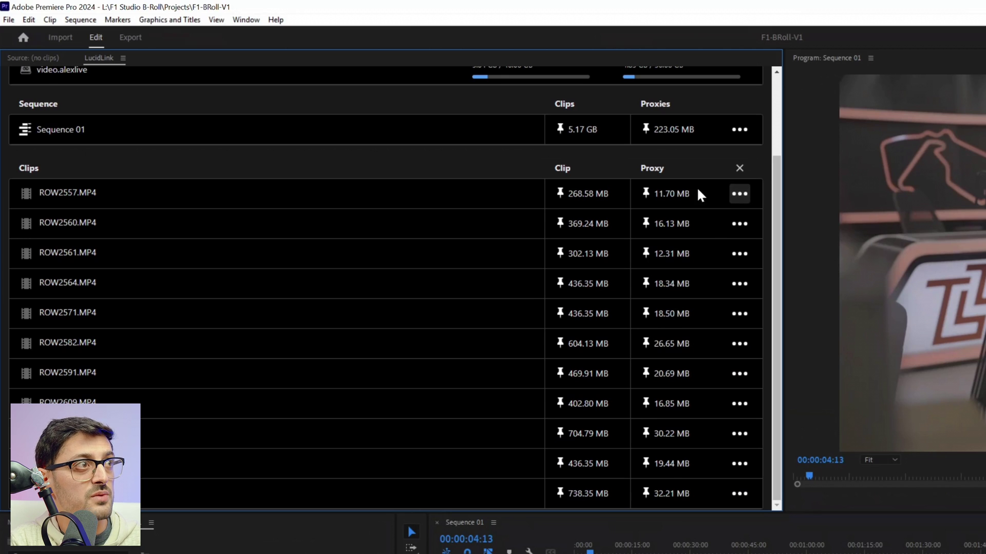
click(740, 195)
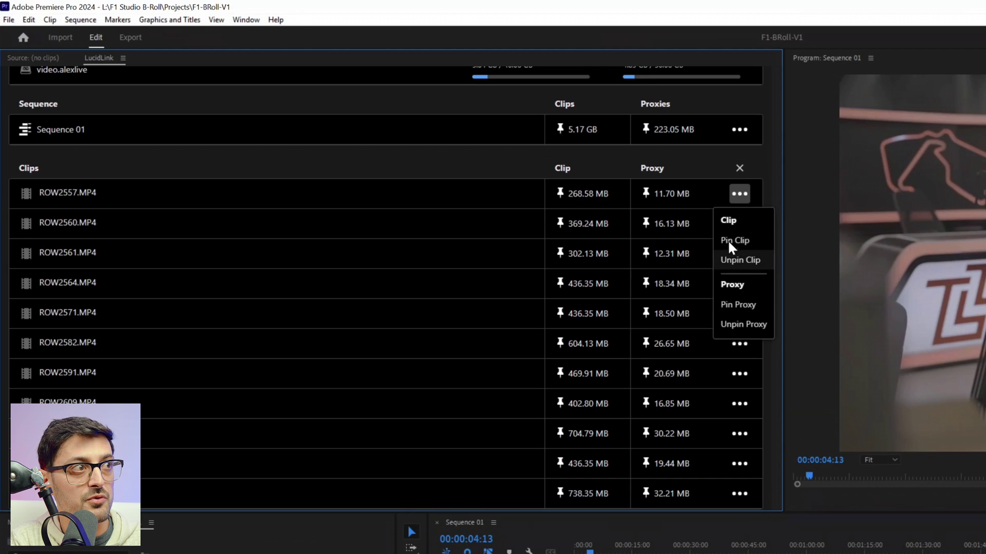
click(740, 193)
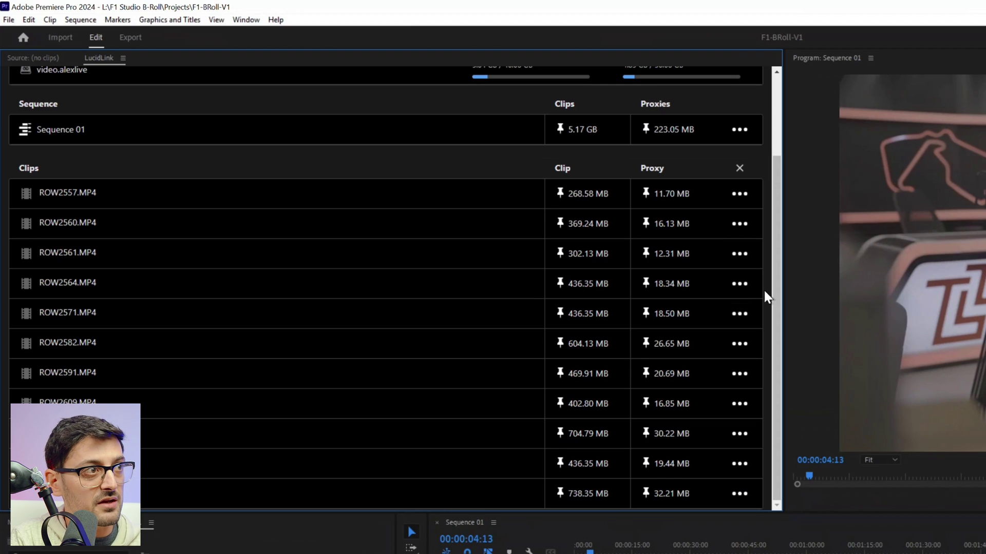
click(739, 168)
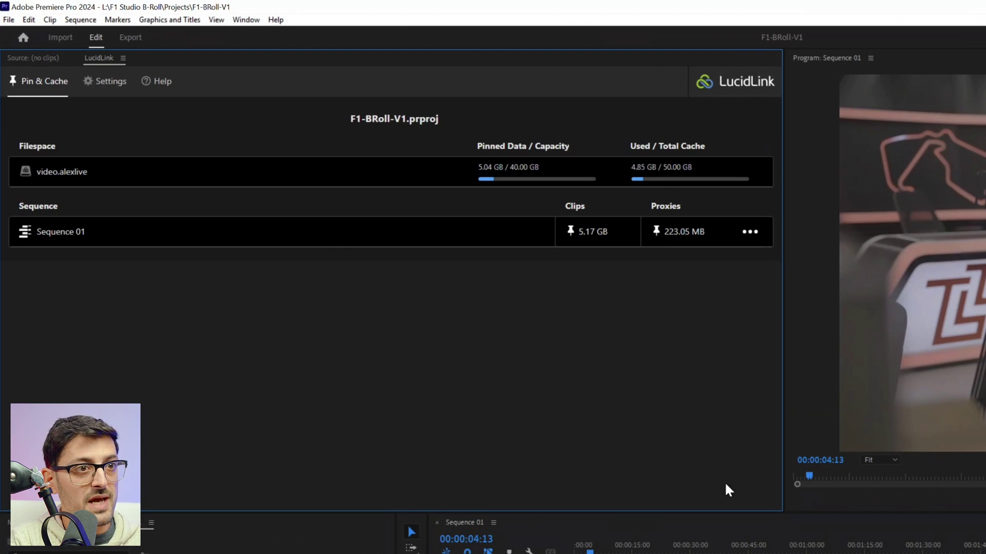
click(575, 553)
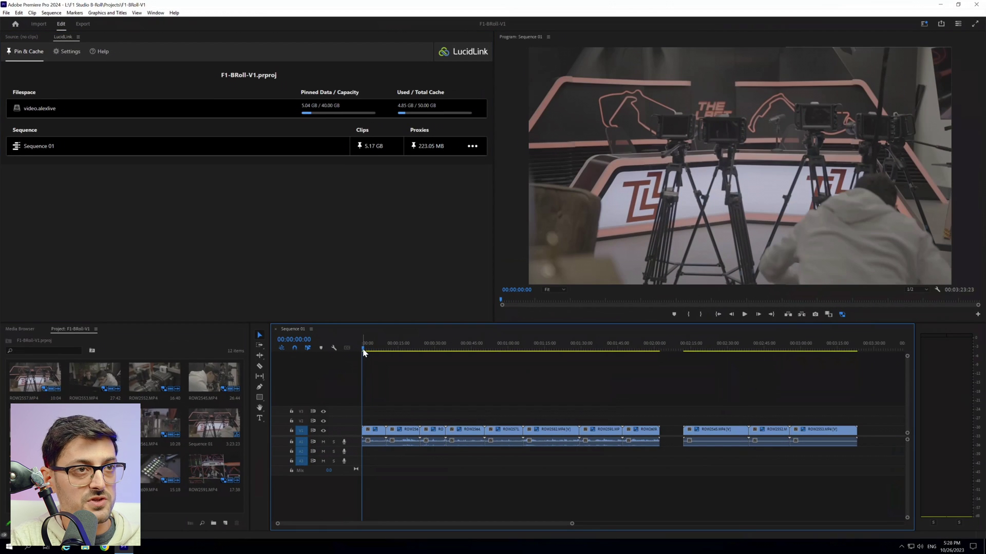
key(space)
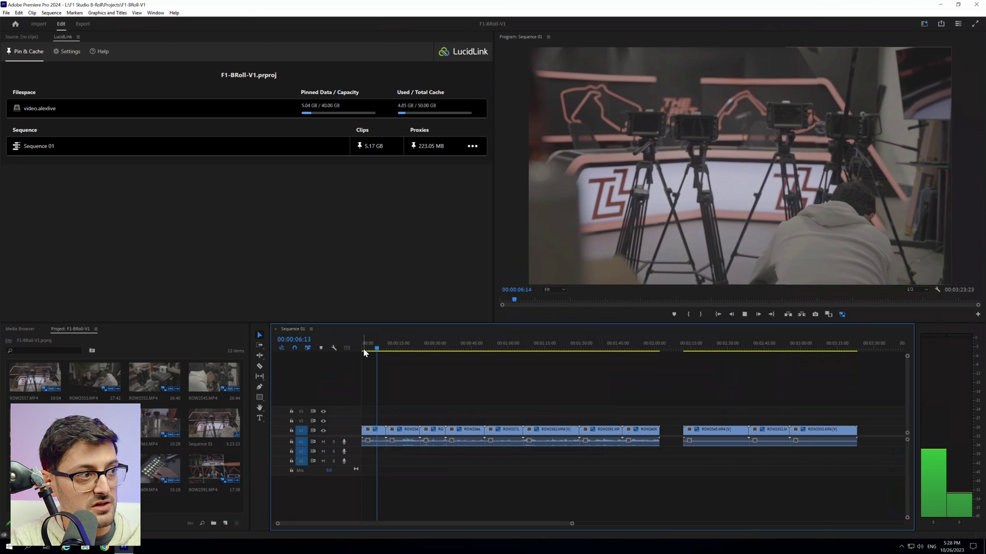
key(space)
drag(382, 351, 559, 358)
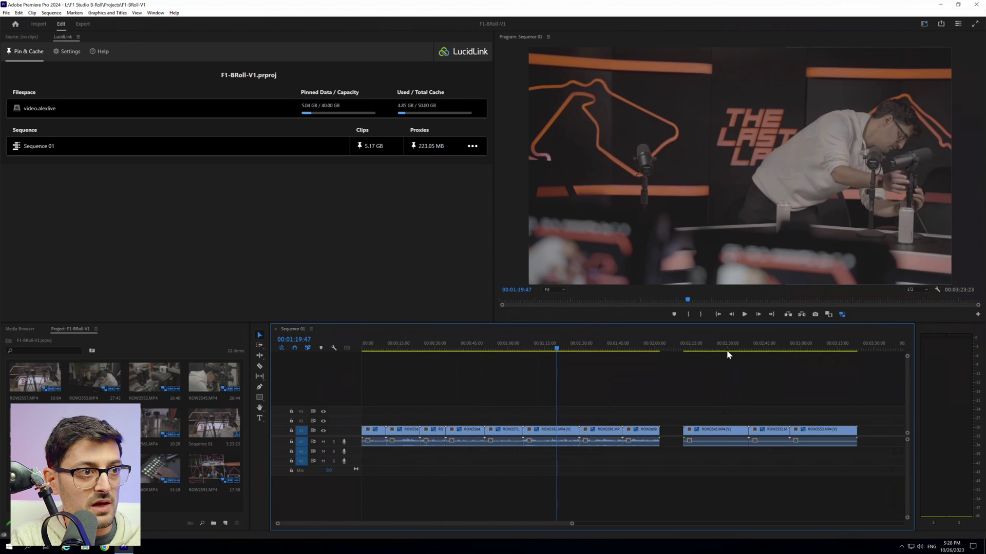
click(689, 349)
key(space)
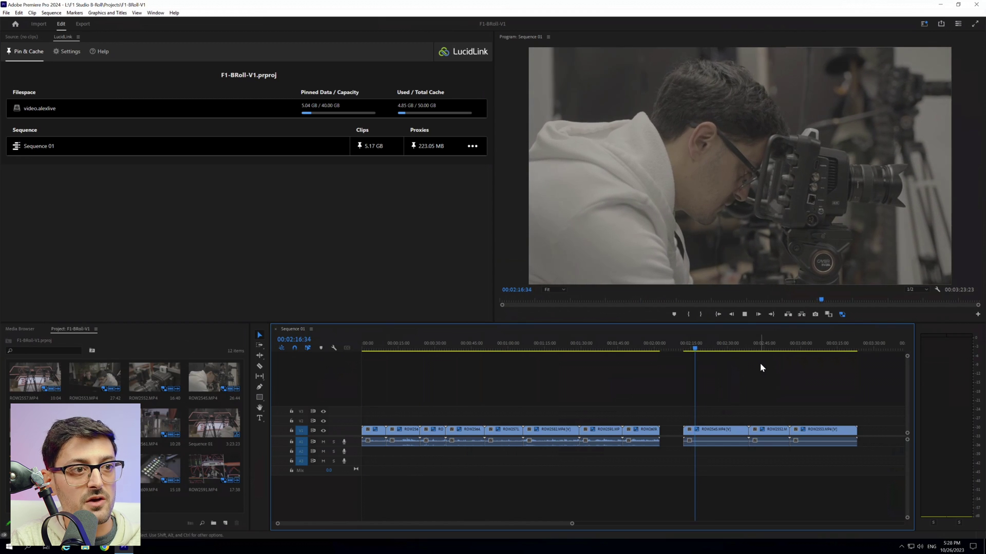
click(761, 349)
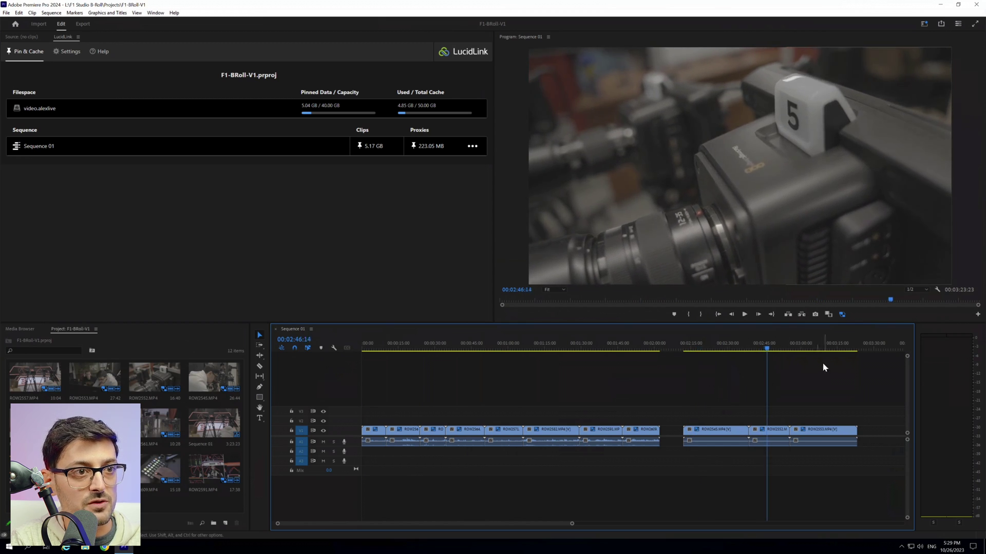
click(804, 354)
key(space)
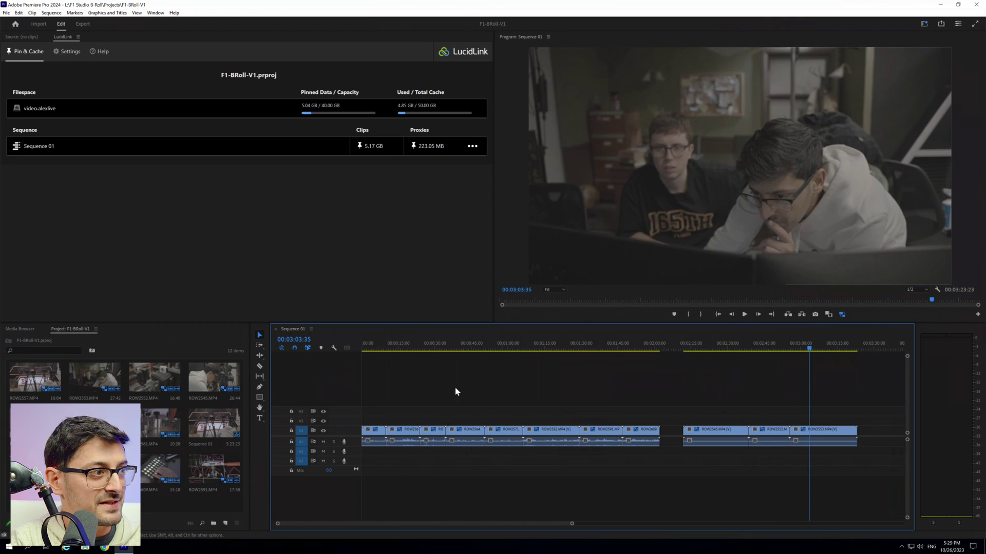
drag(374, 346, 364, 351)
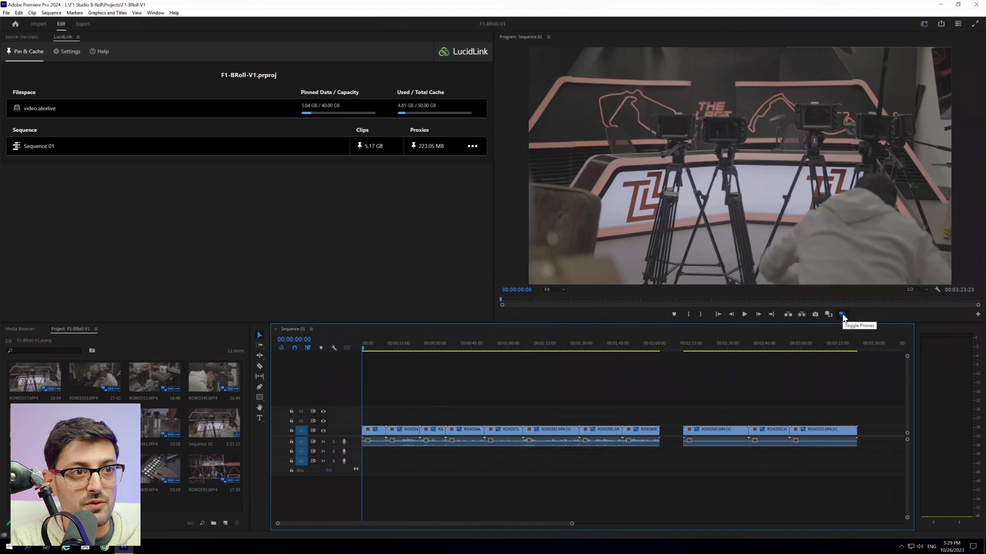
Step: Turn off proxies and play Sequence 01 at full resolution from the timeline
click(842, 314)
click(364, 349)
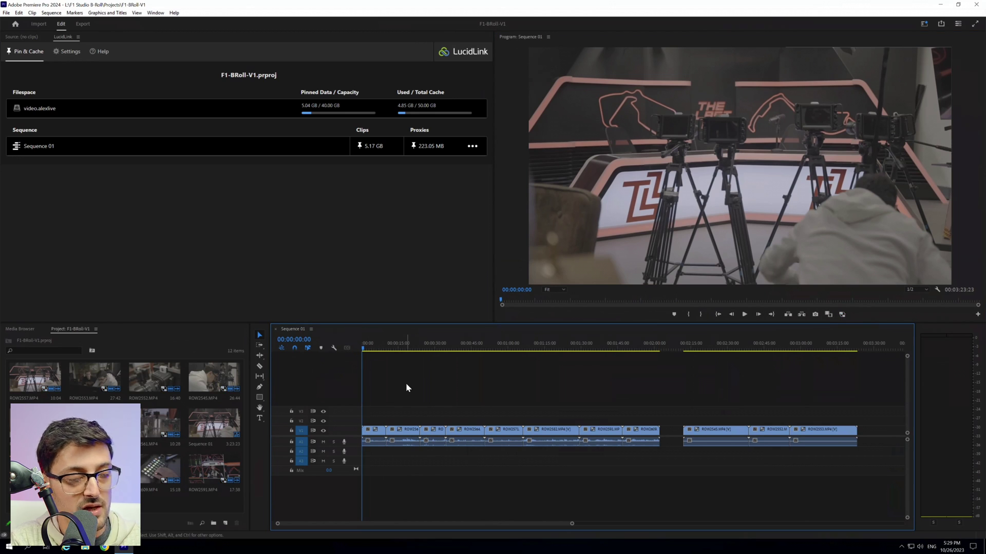
key(space)
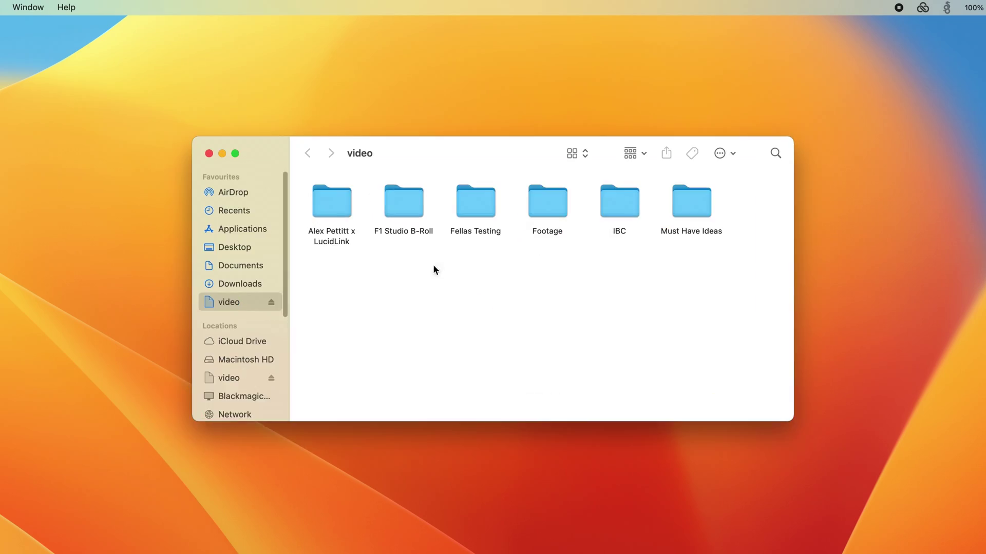
Step: Browse to F1 Studio B-Roll > Projects and select F1-BRoll-V1.prproj
double_click(403, 210)
double_click(339, 208)
click(416, 229)
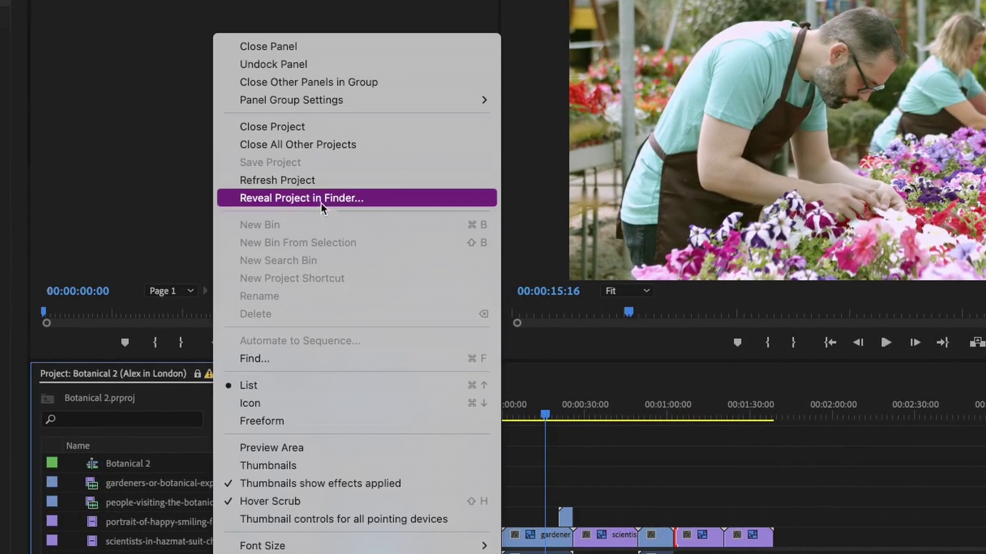
Step: Run Refresh Project on the Botanical 2 project to reload its media
click(322, 181)
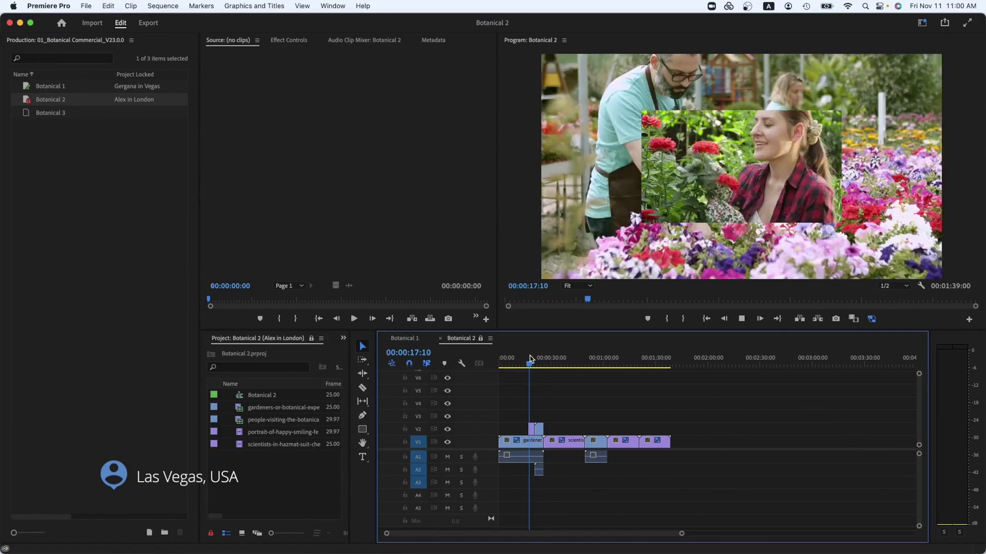